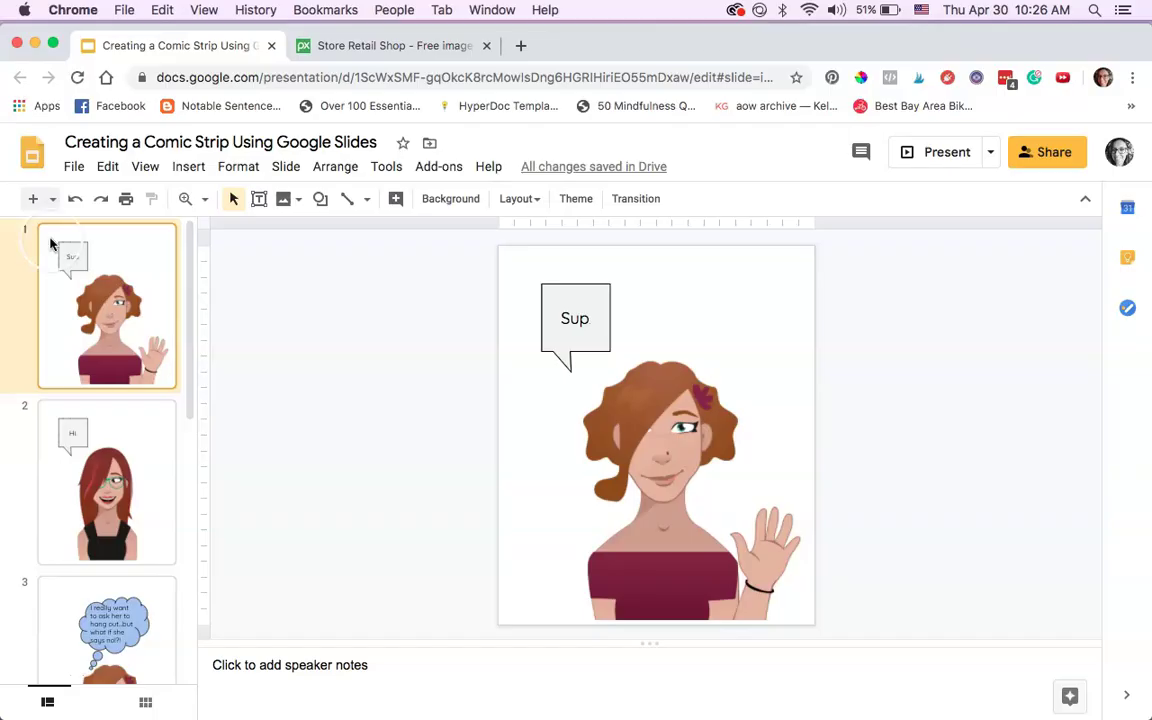
- Set the presentation page size to 10 × 12 inches
click(73, 168)
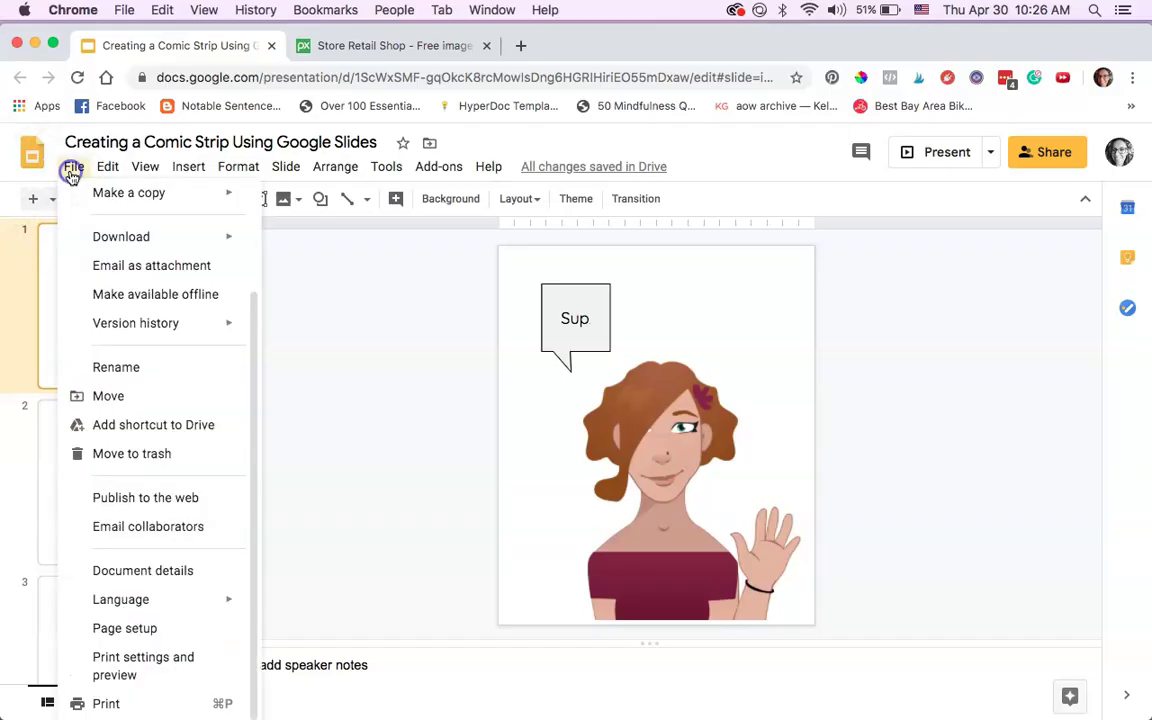
click(125, 647)
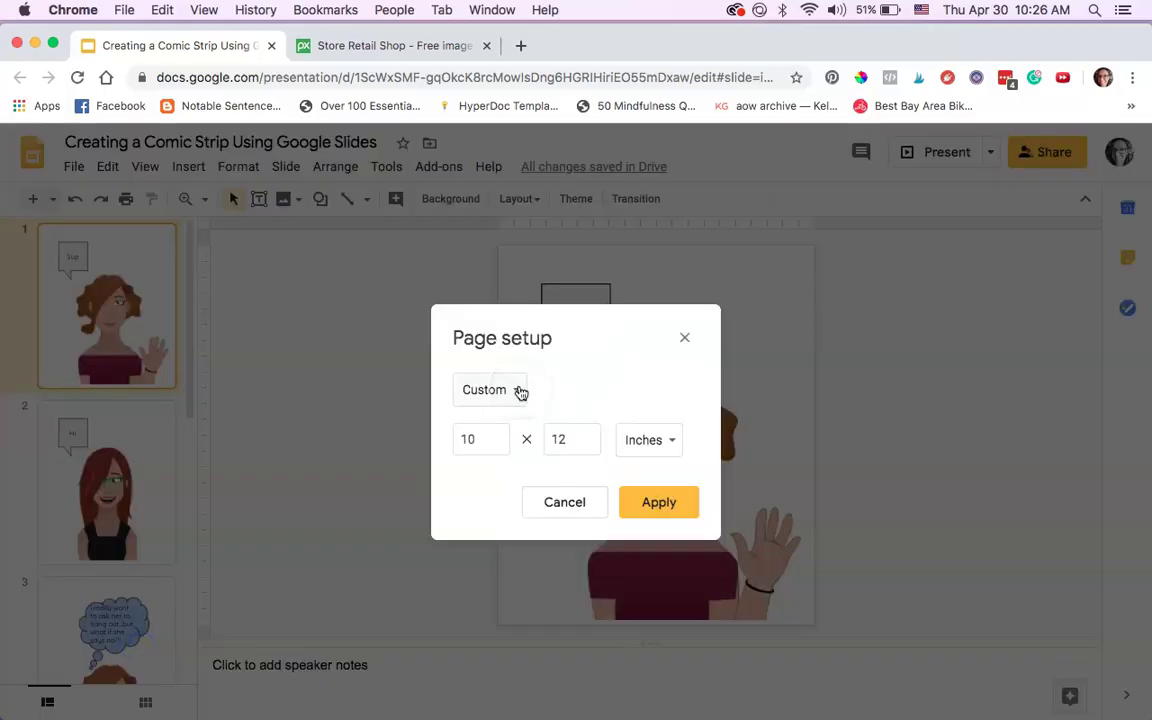
click(617, 374)
click(200, 309)
click(129, 278)
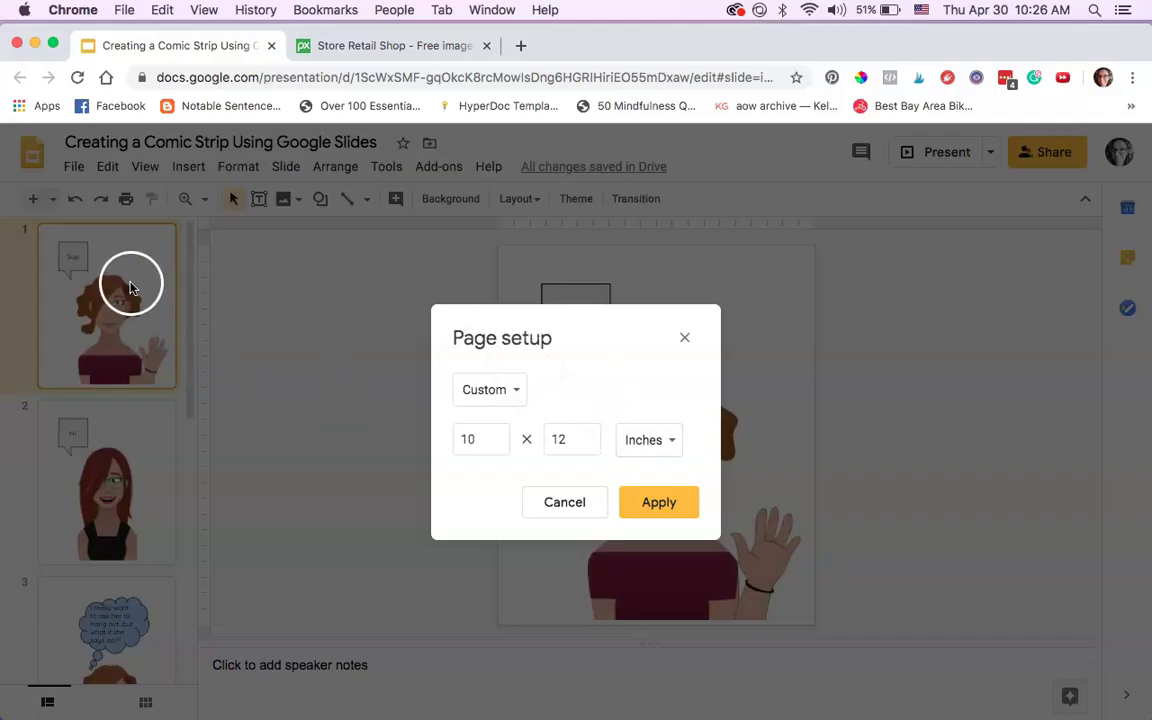
click(487, 444)
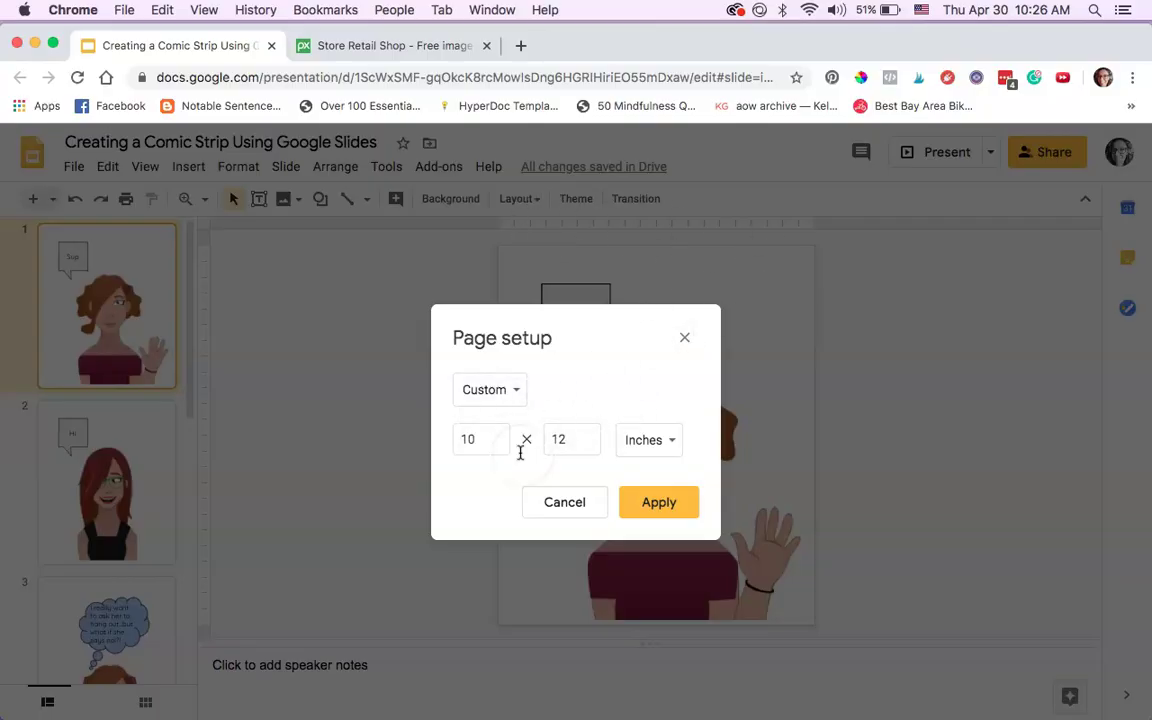
click(654, 487)
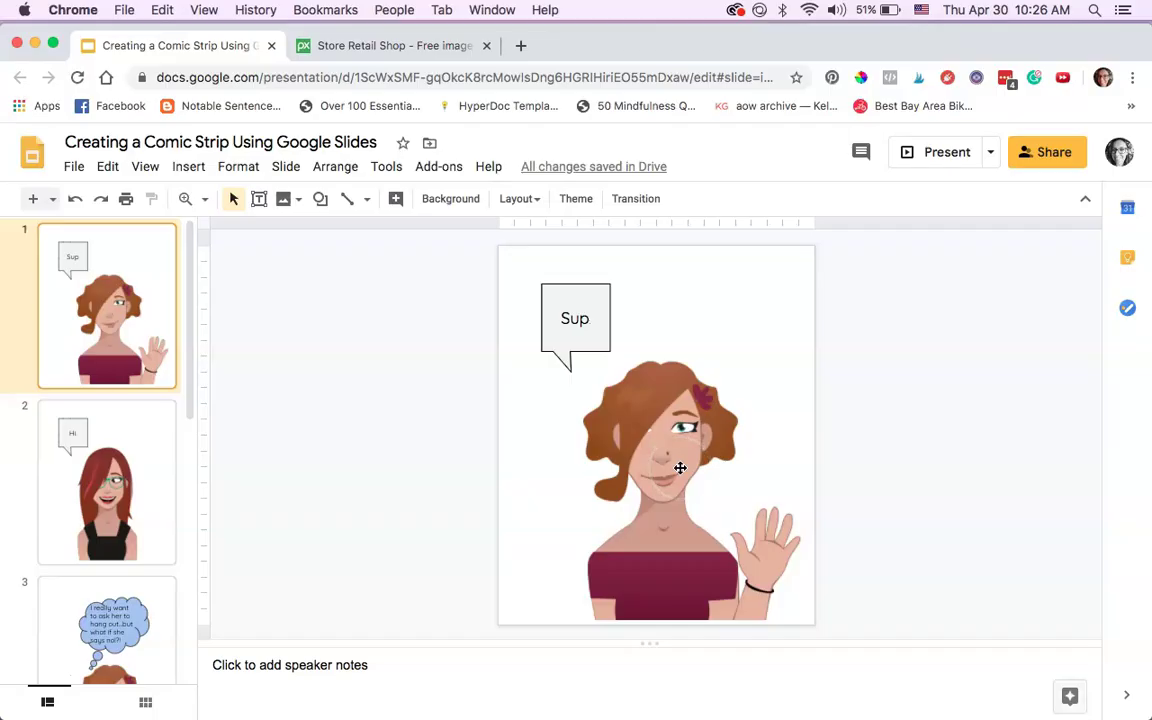
- Go to the Pixabay 'Store Retail Shop' cartoon storefront page and close the thank-the-author overlay
click(680, 468)
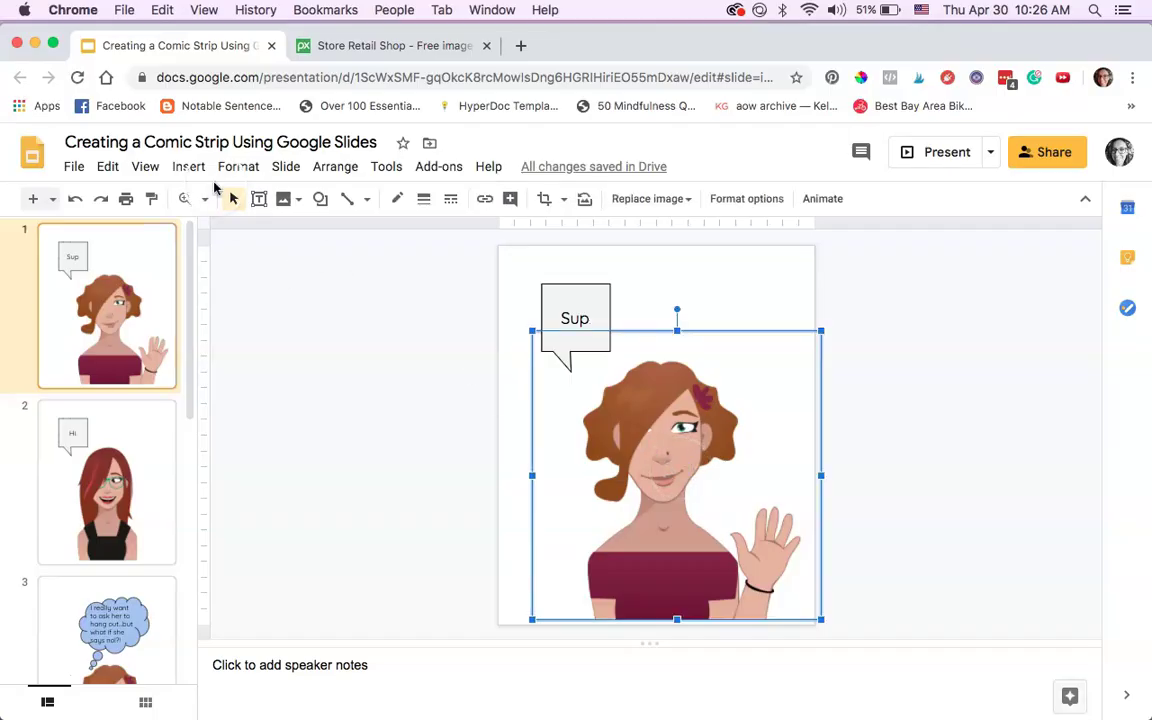
click(190, 167)
click(190, 167)
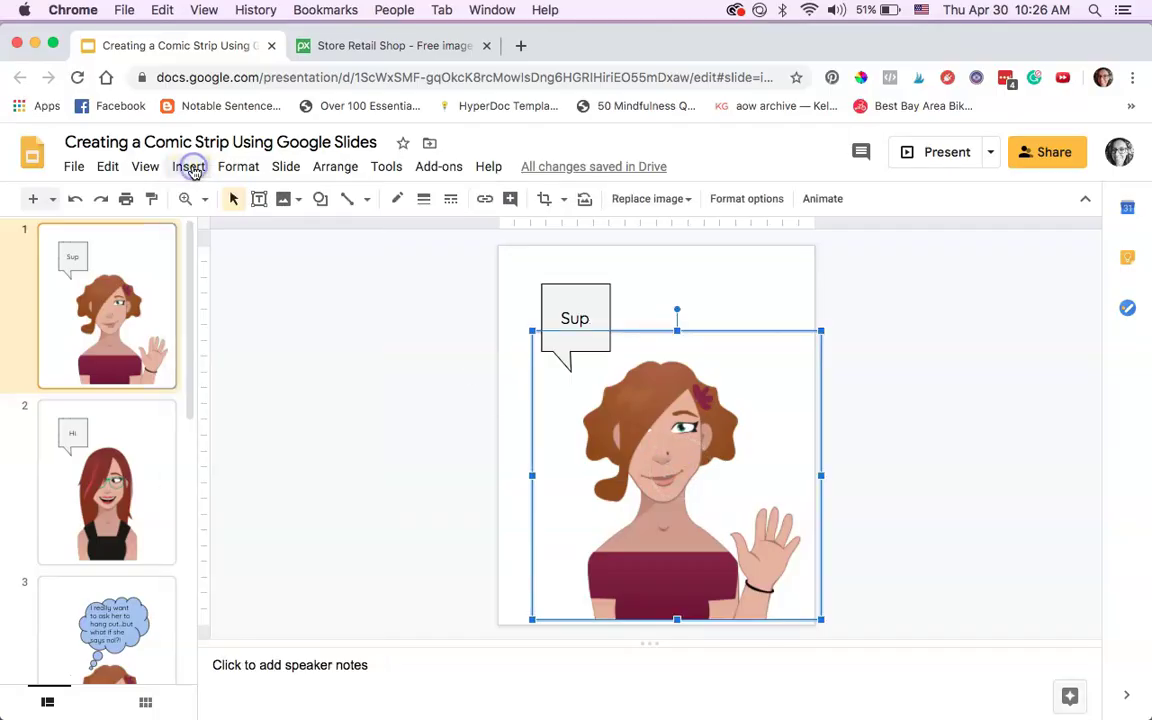
click(451, 50)
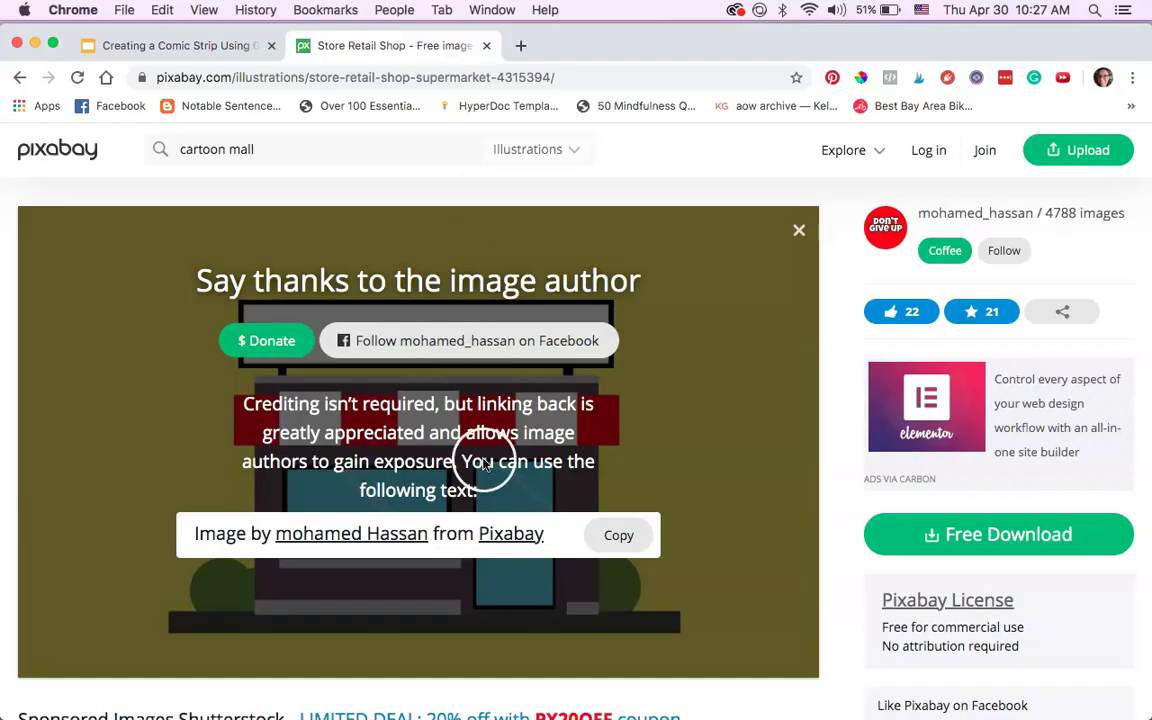
click(799, 233)
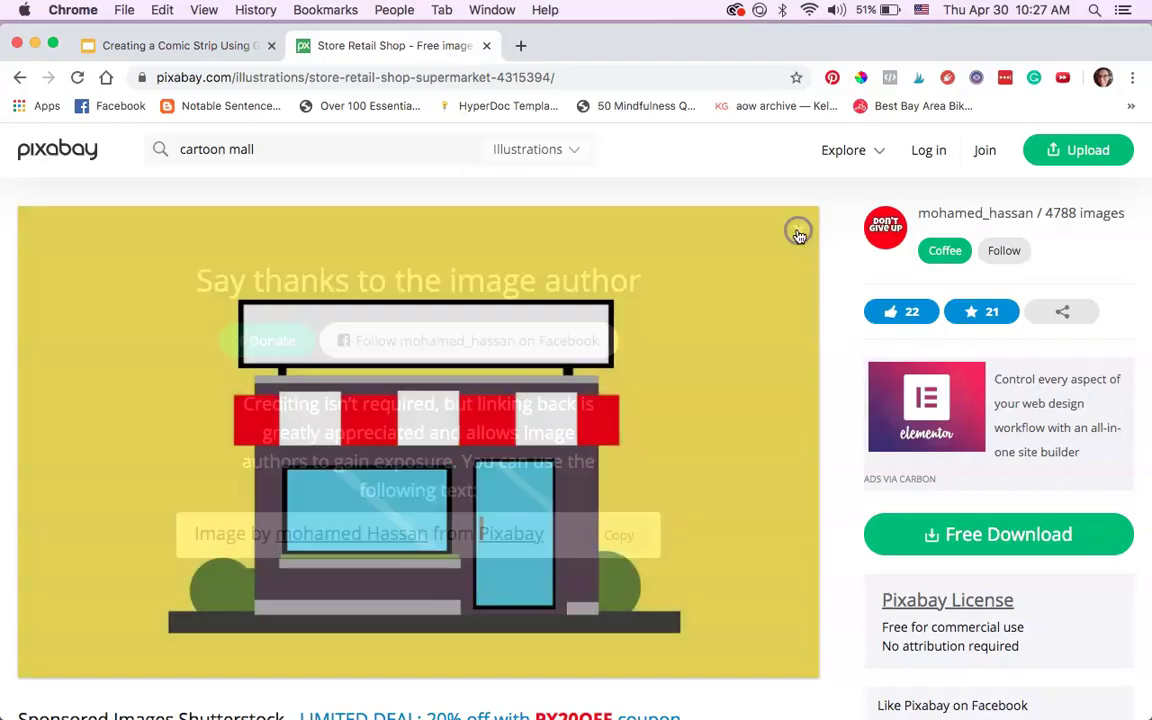
- Back on slide 1, browse the callout shapes, then start editing 'Sup' in the speech bubble
click(225, 47)
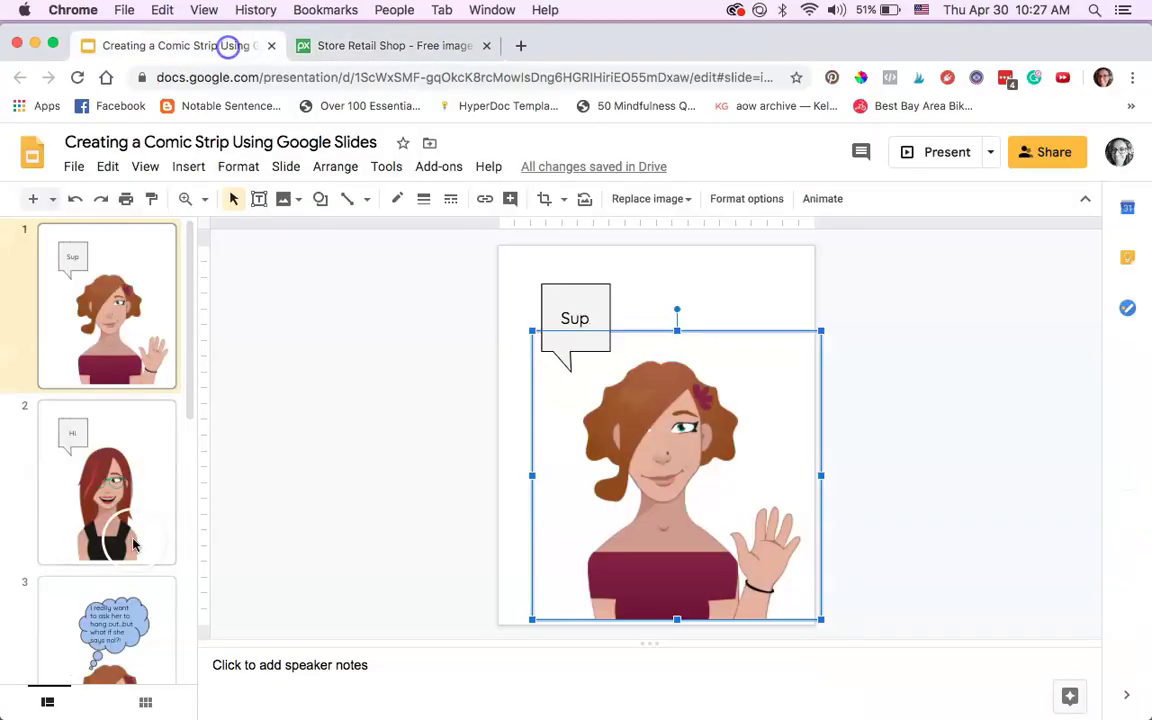
click(605, 295)
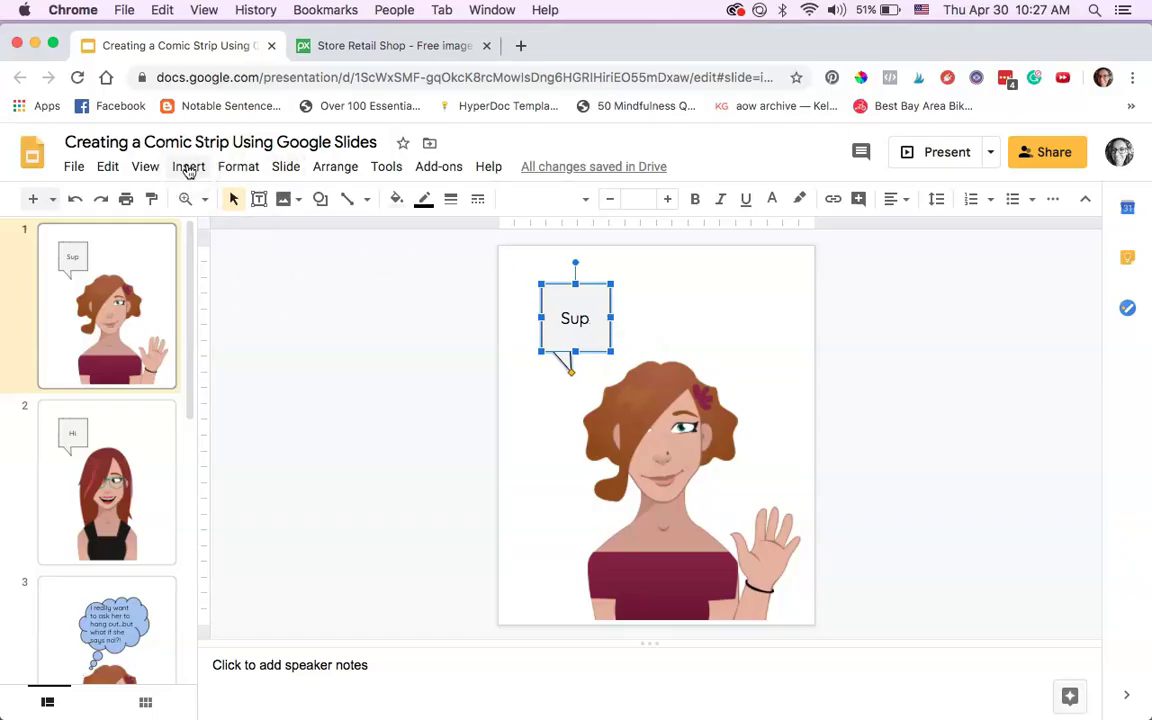
click(188, 167)
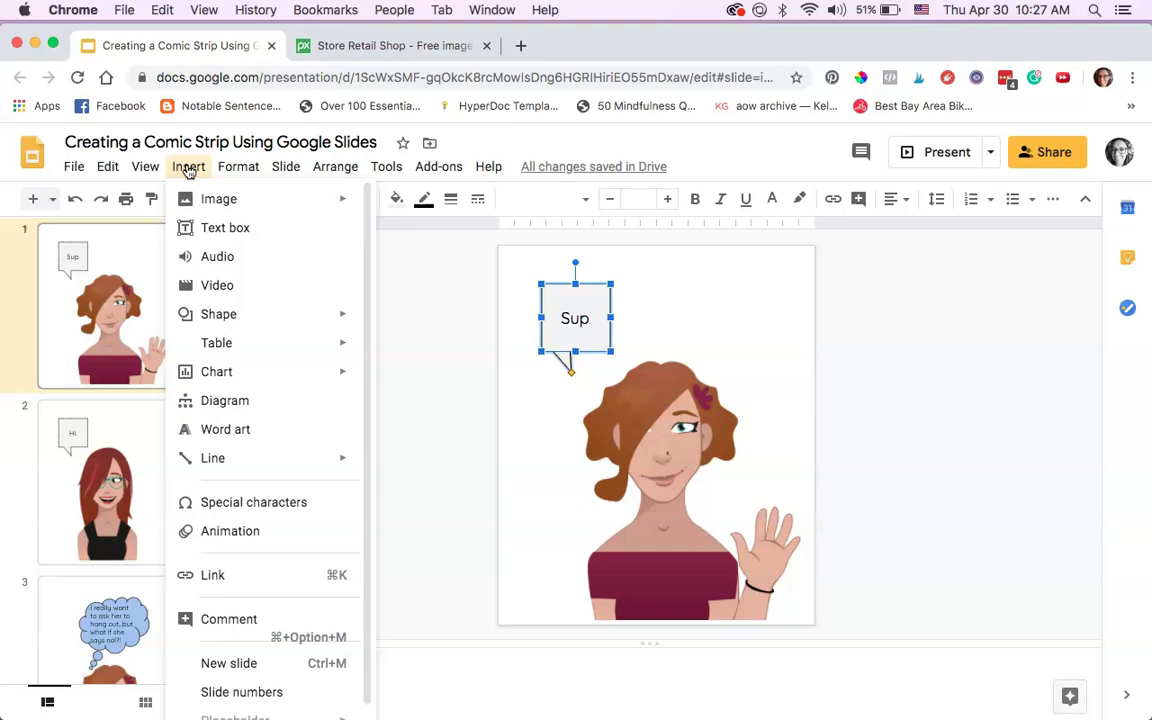
mouse_move(229, 322)
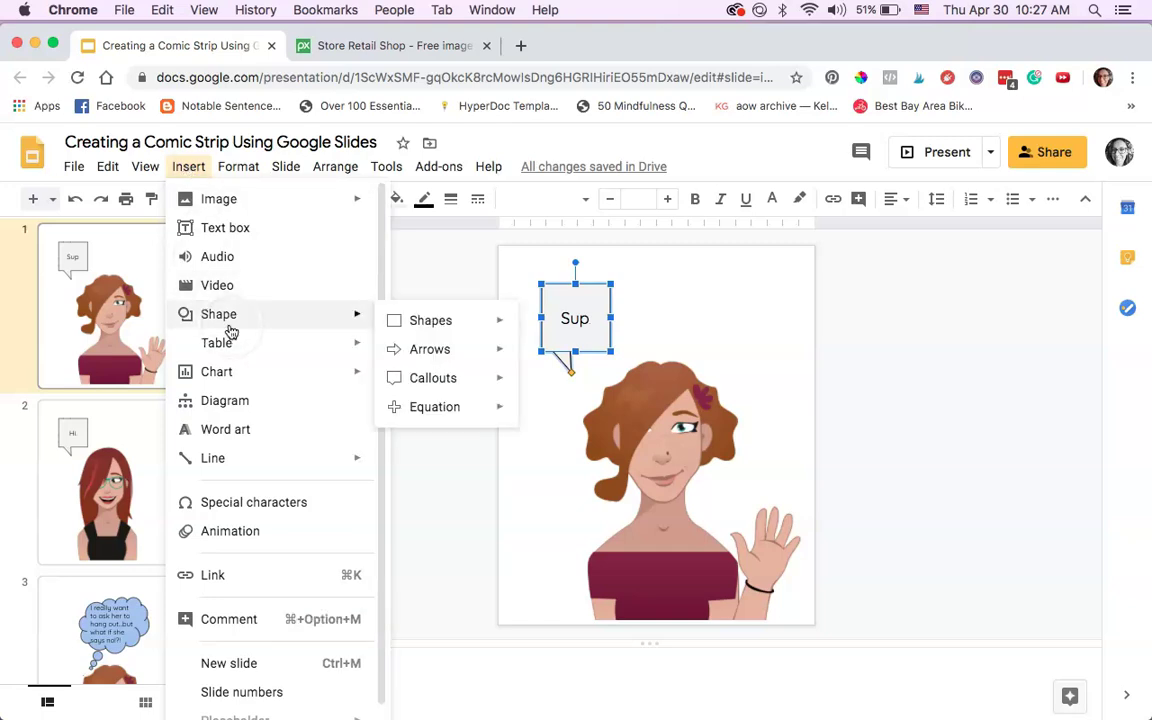
mouse_move(483, 379)
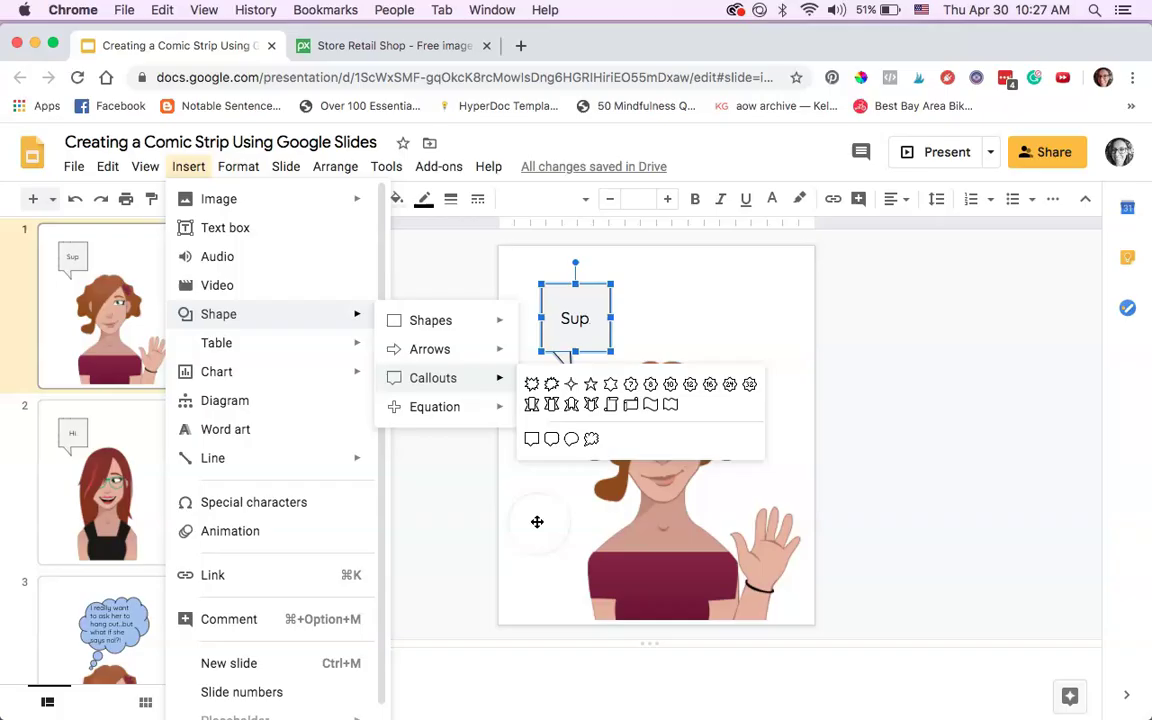
click(484, 470)
click(587, 310)
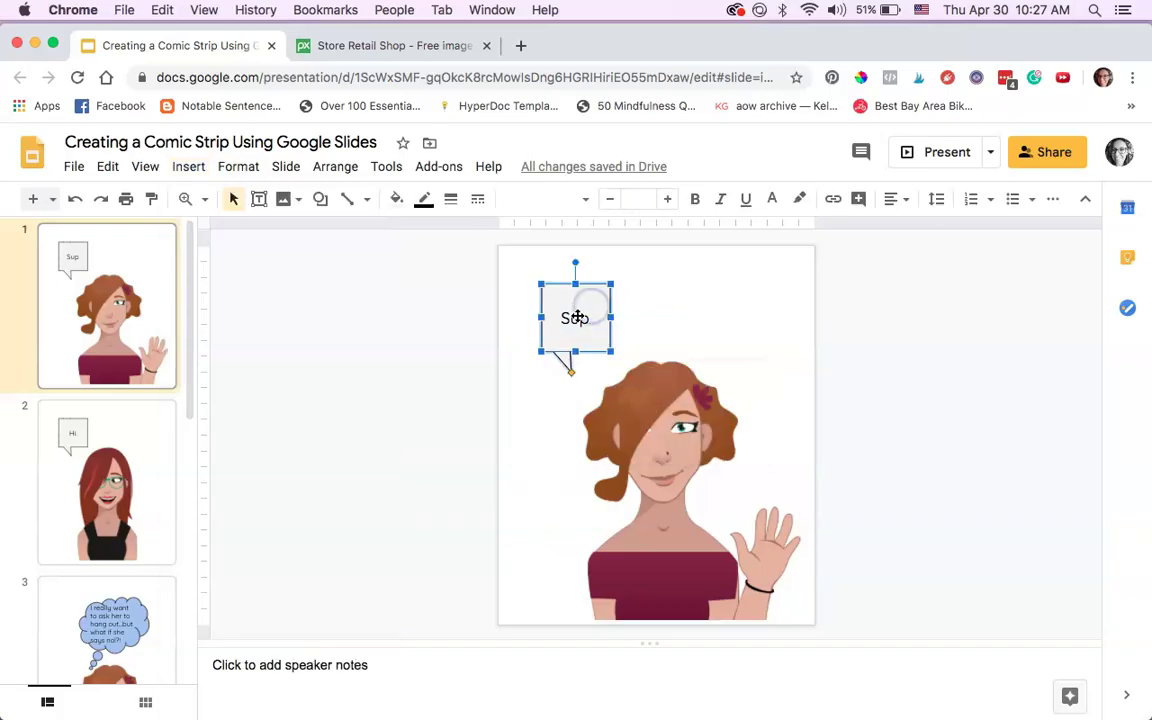
double_click(577, 318)
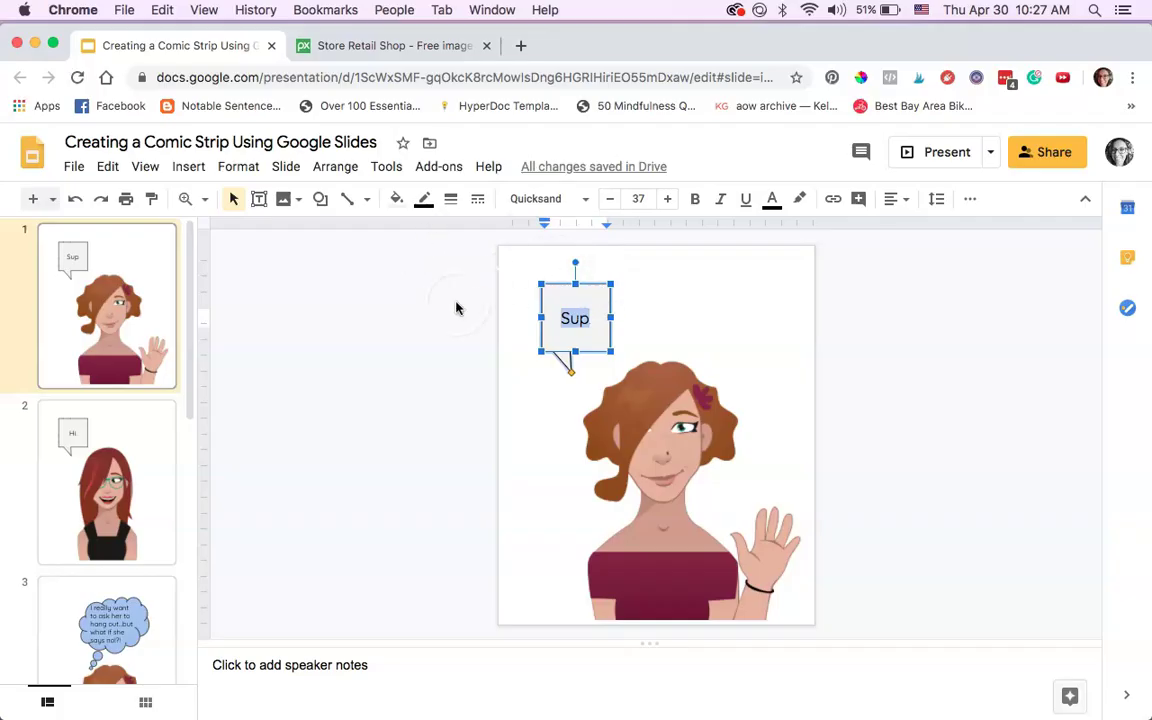
- Give slide 1's 'Sup' speech bubble an 8px outline
click(451, 199)
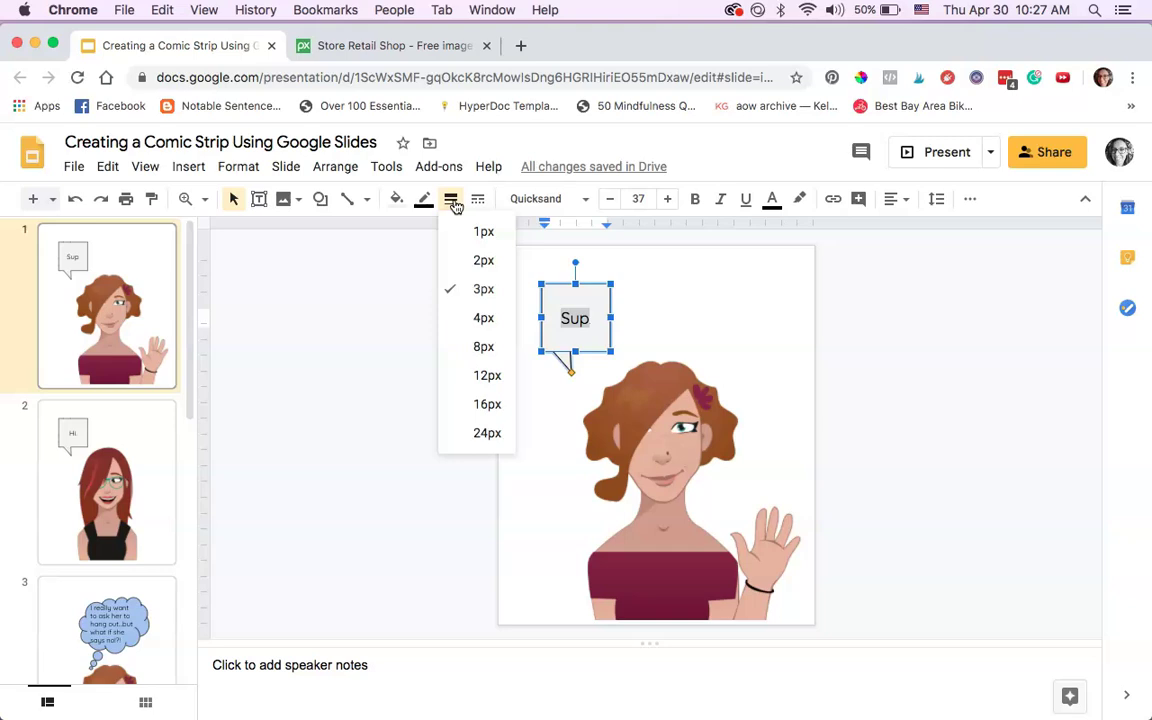
click(472, 345)
click(371, 366)
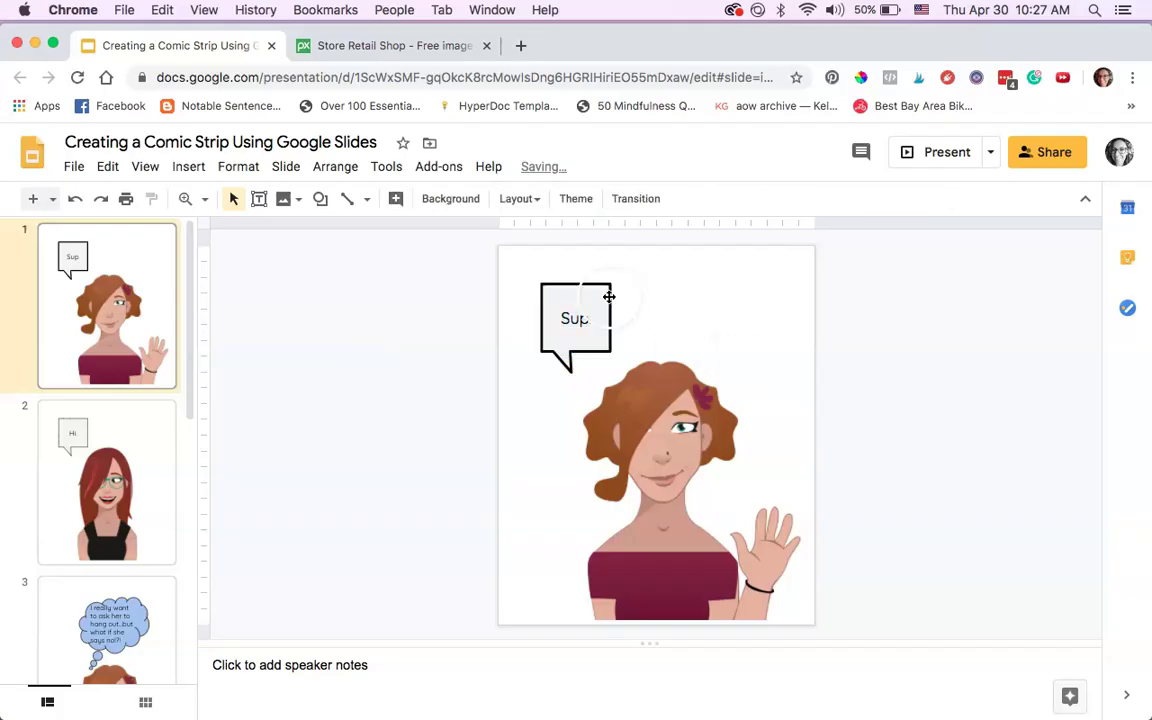
click(96, 468)
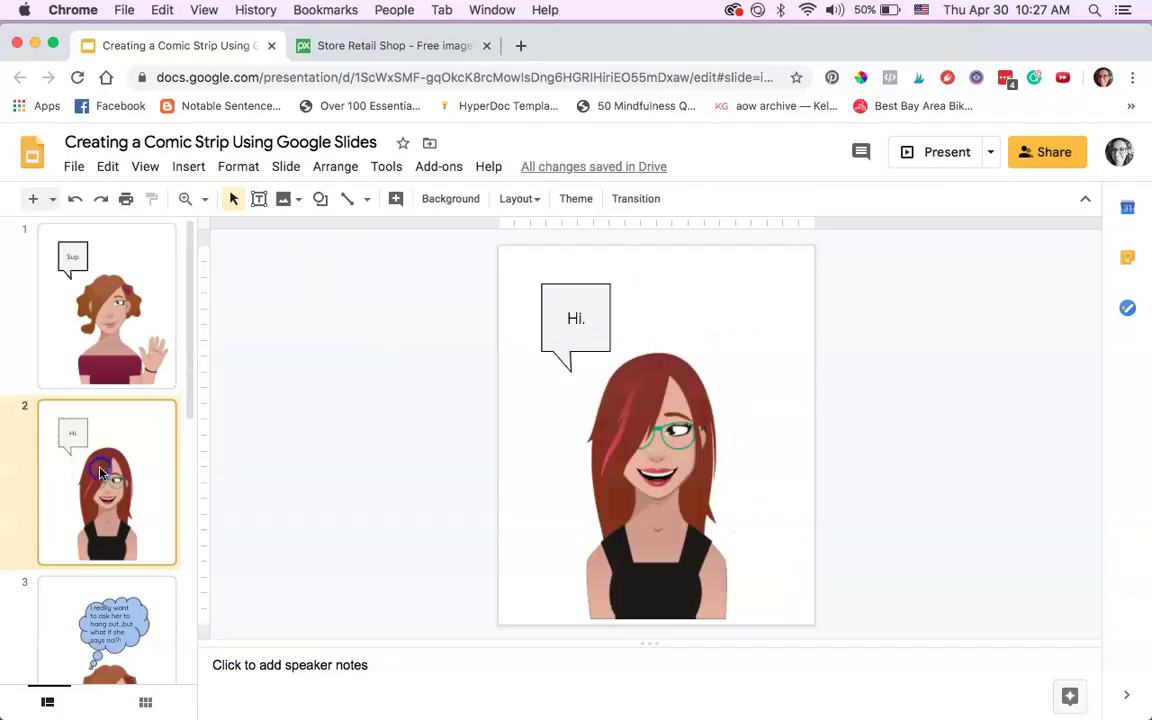
click(107, 305)
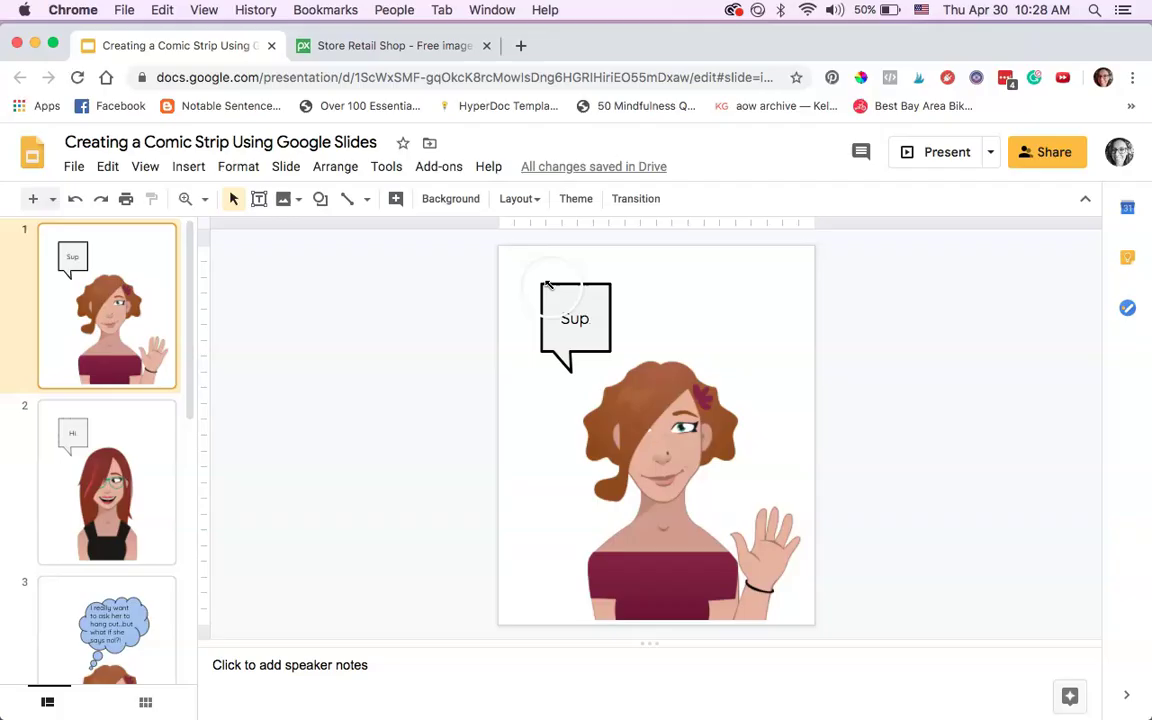
click(567, 284)
click(451, 199)
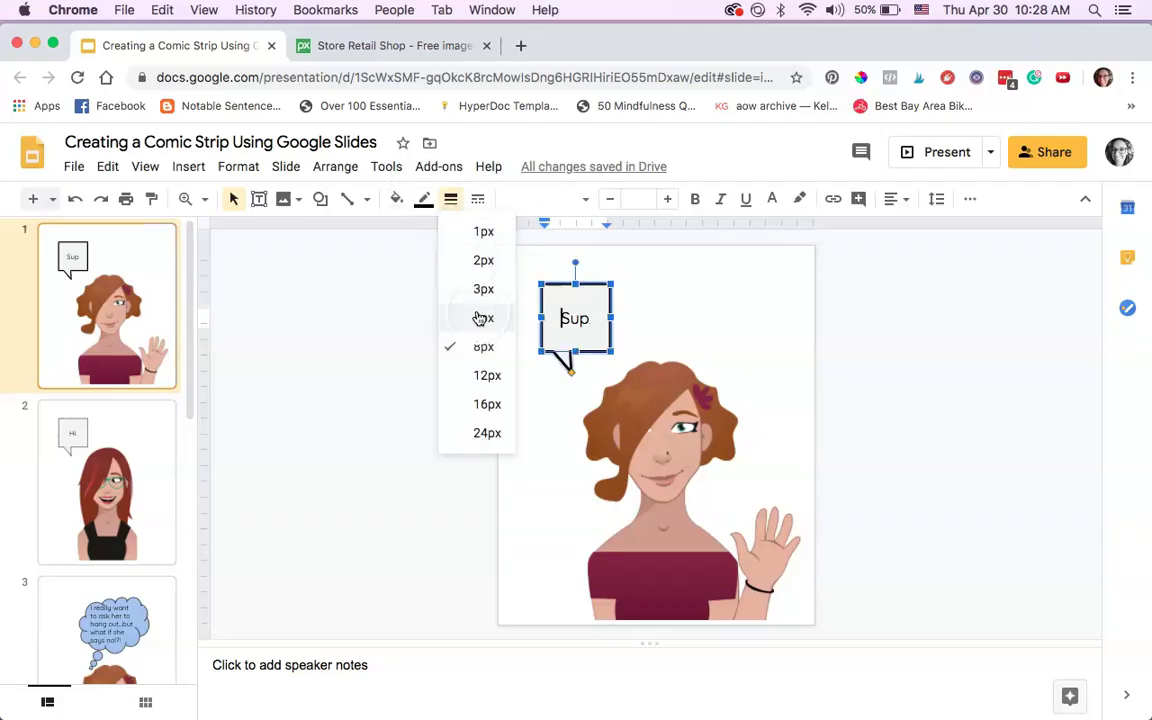
- Give slide 2's 'Hi.' speech bubble the same 8px outline
click(125, 410)
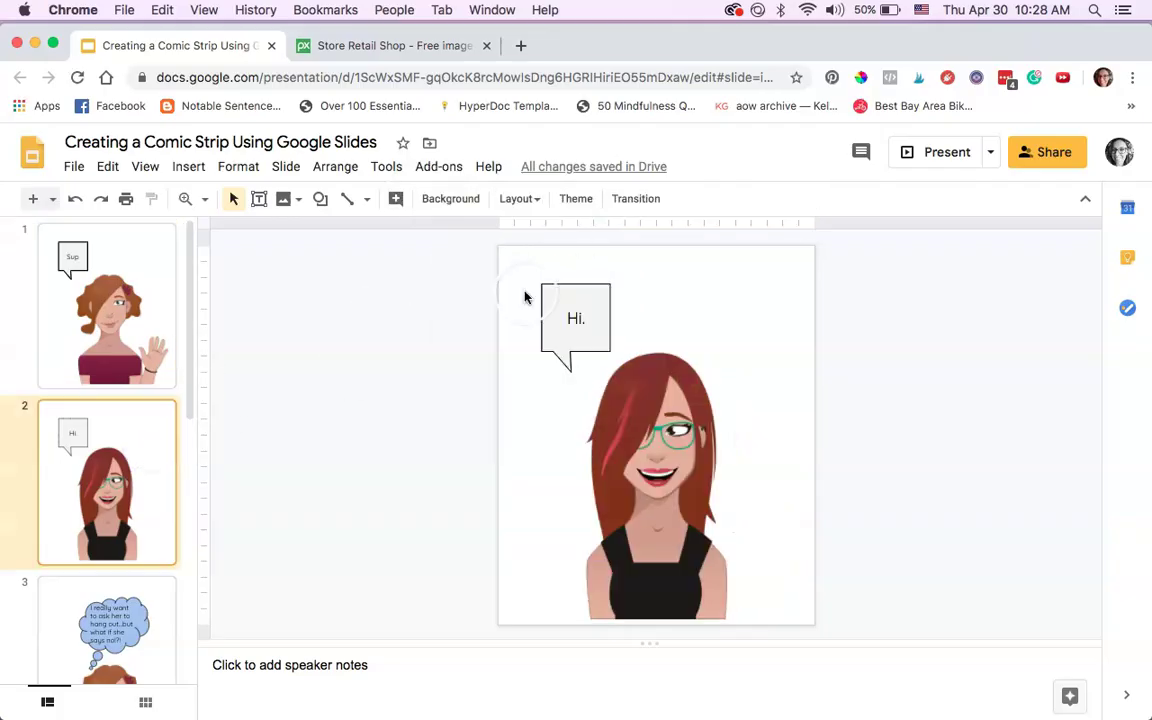
click(608, 311)
click(451, 199)
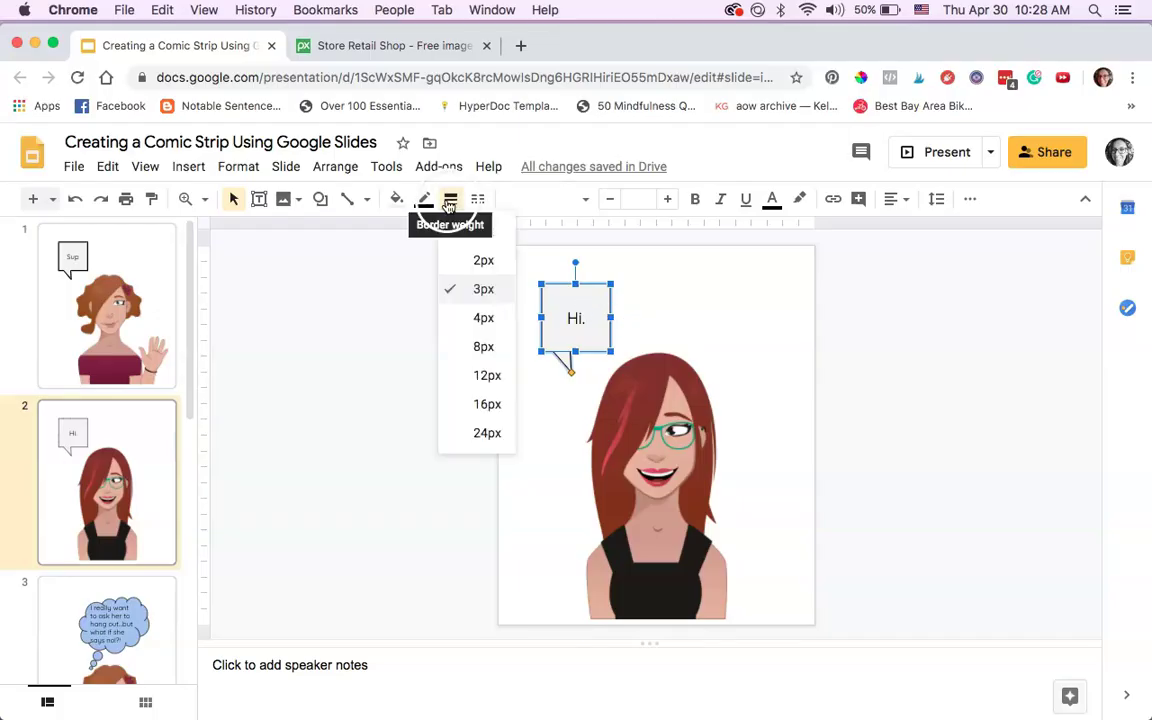
click(481, 347)
click(420, 405)
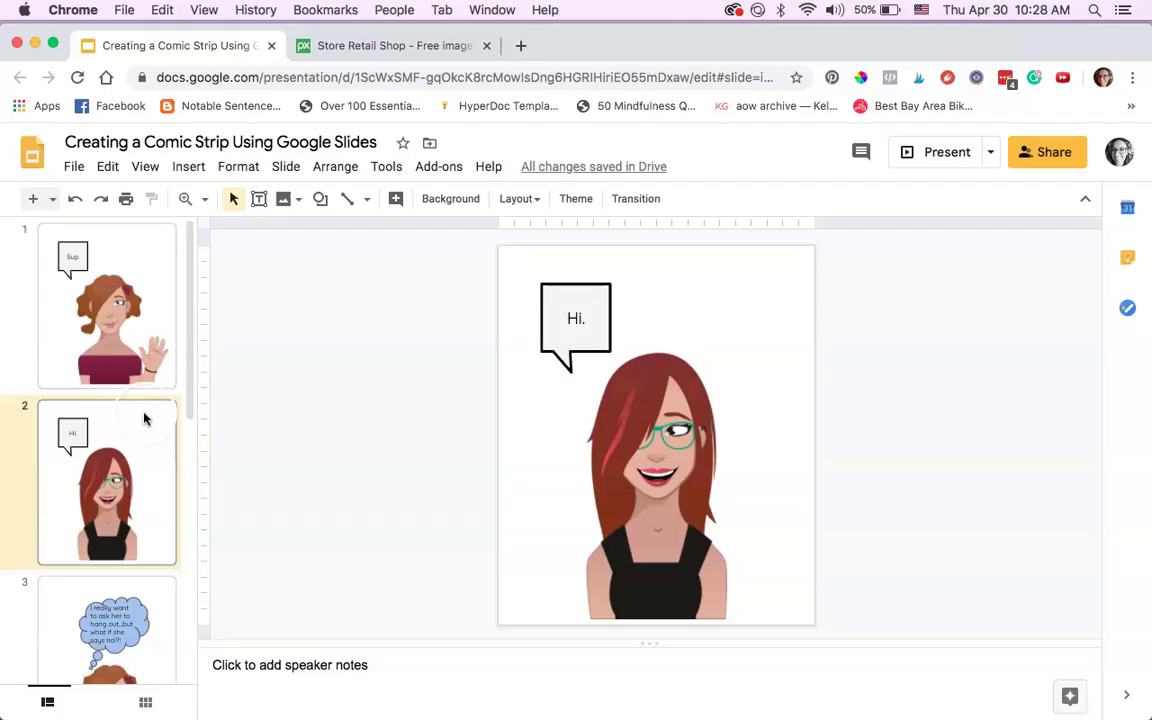
- Set slide 1's background colour to light grey
scroll(144, 414, down, 4)
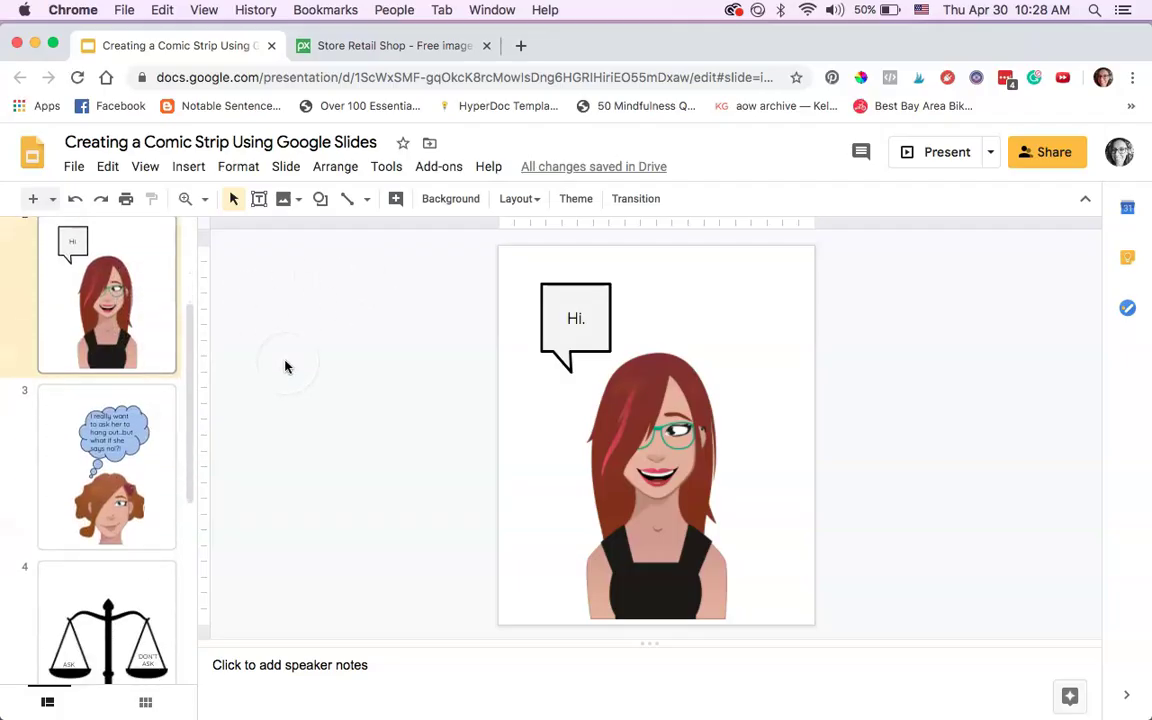
key(Up)
click(285, 168)
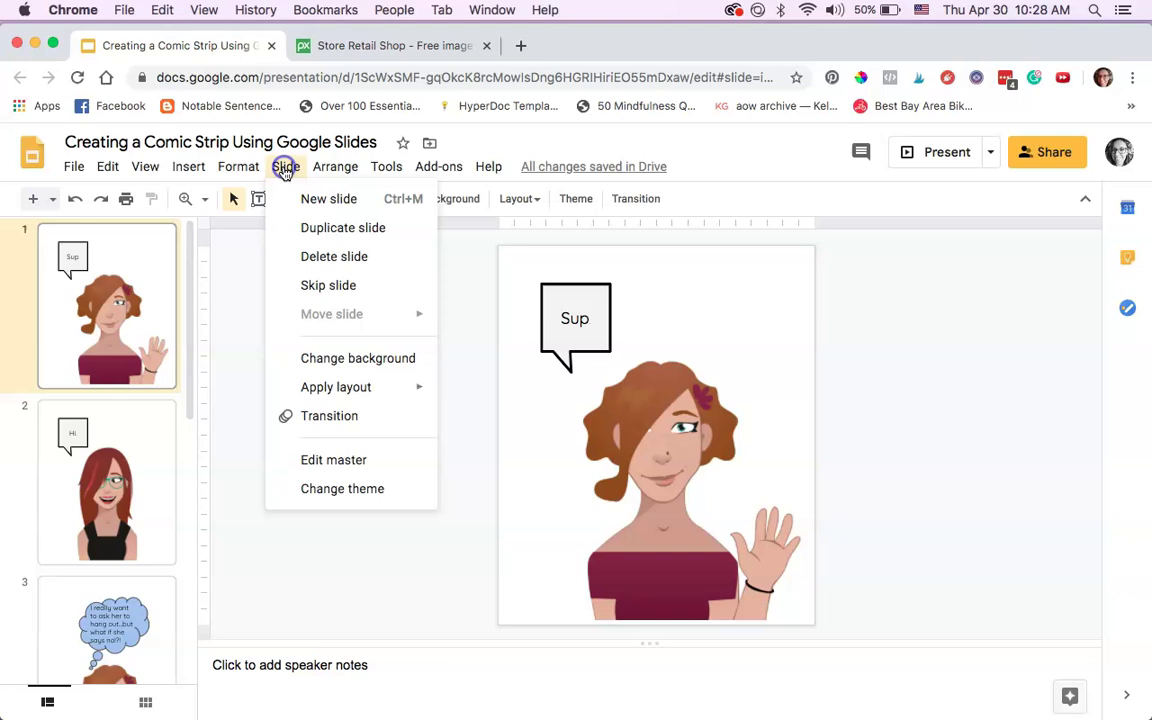
click(342, 356)
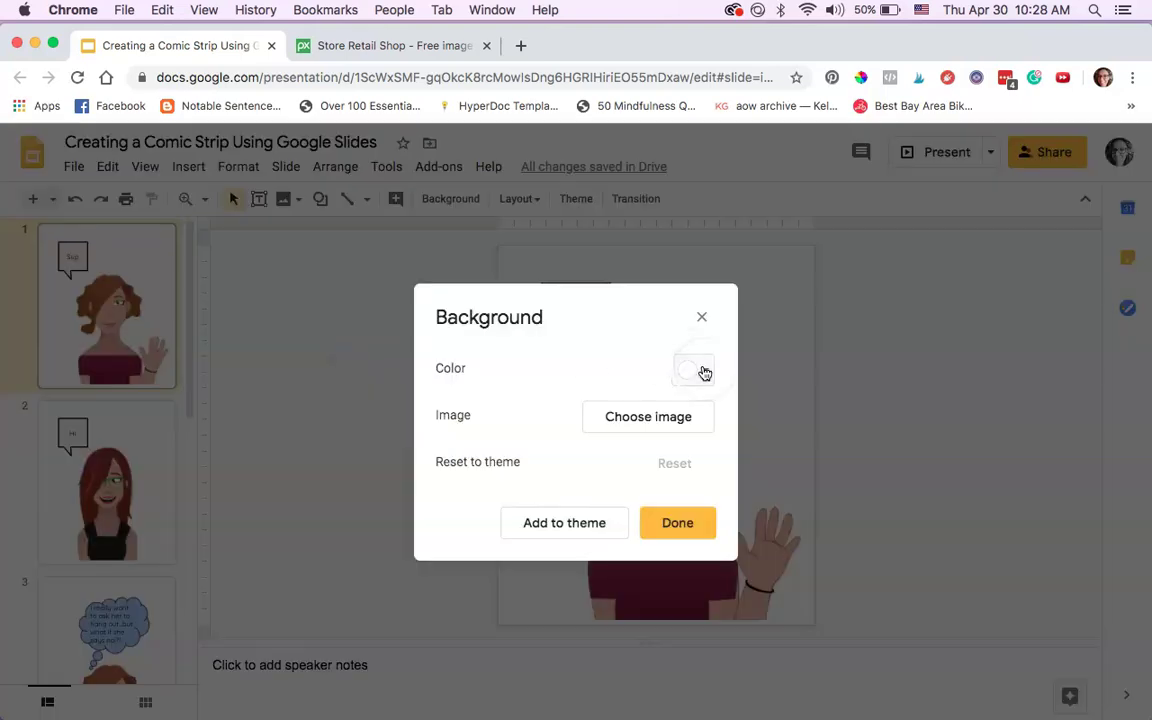
click(701, 370)
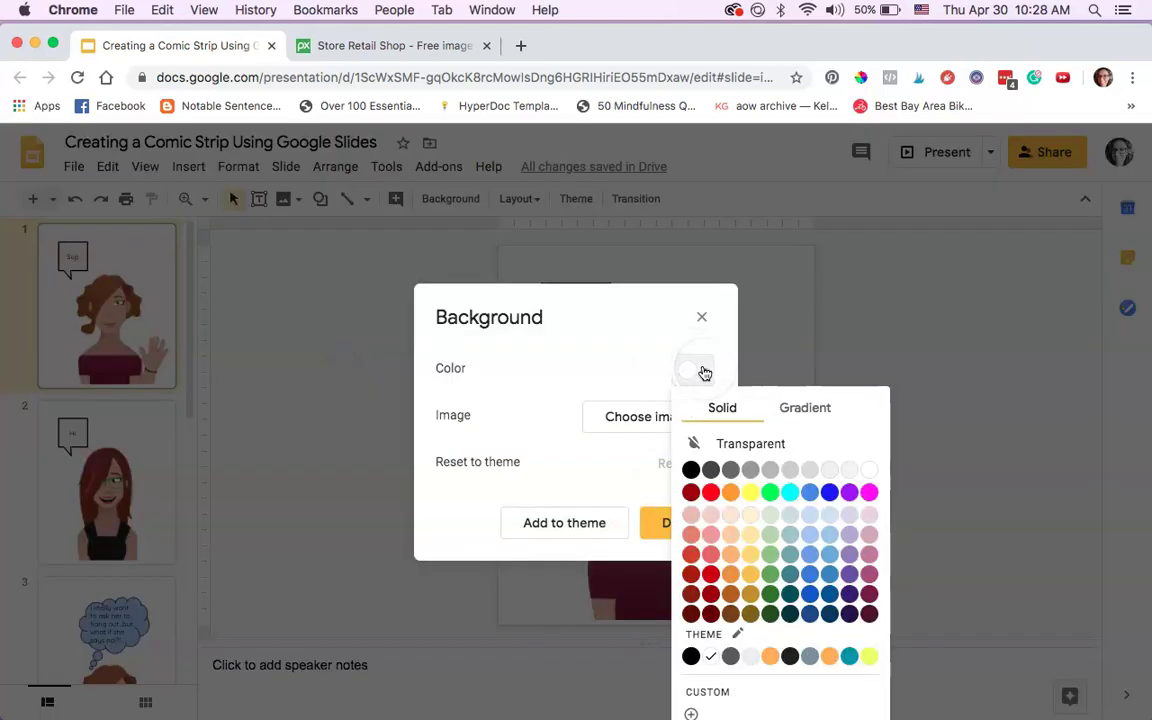
click(850, 470)
click(697, 528)
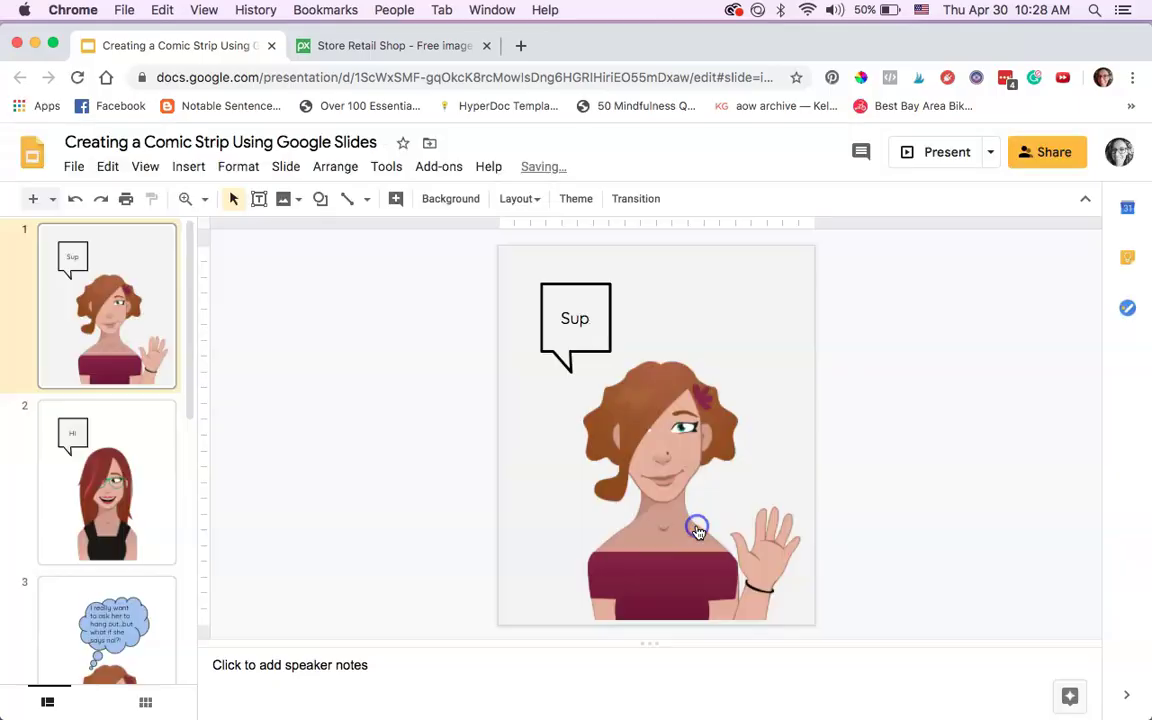
- Make the master layout background light grey and reapply it to all slides
click(153, 453)
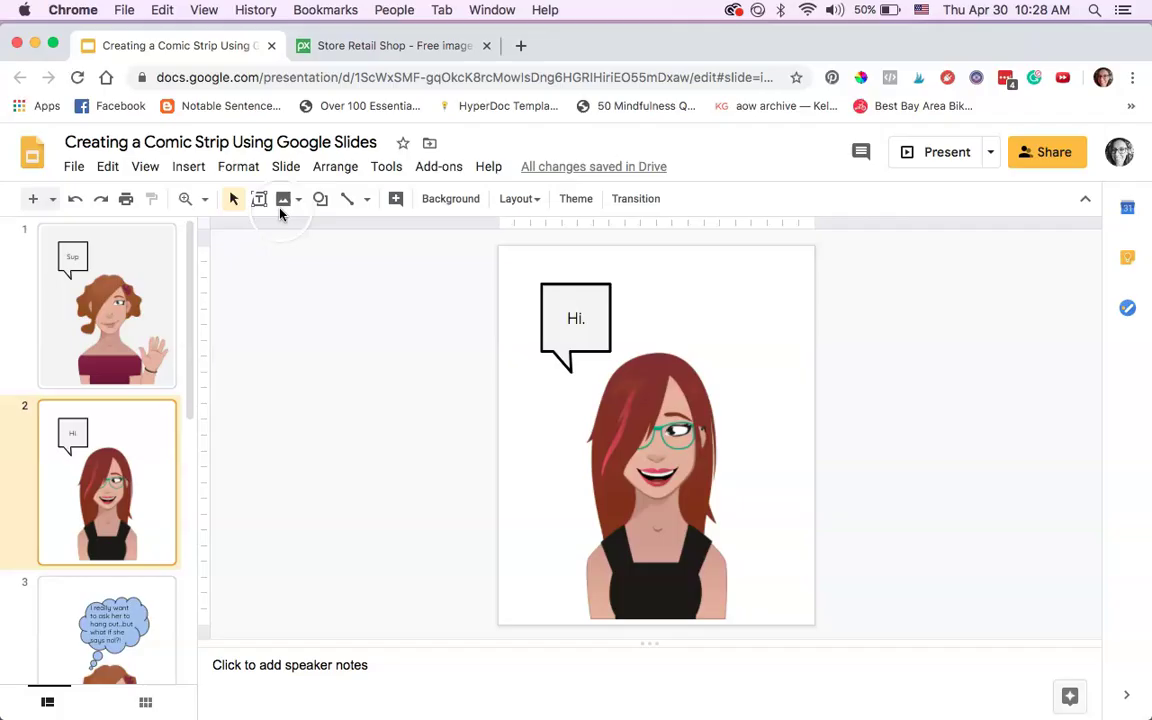
click(286, 166)
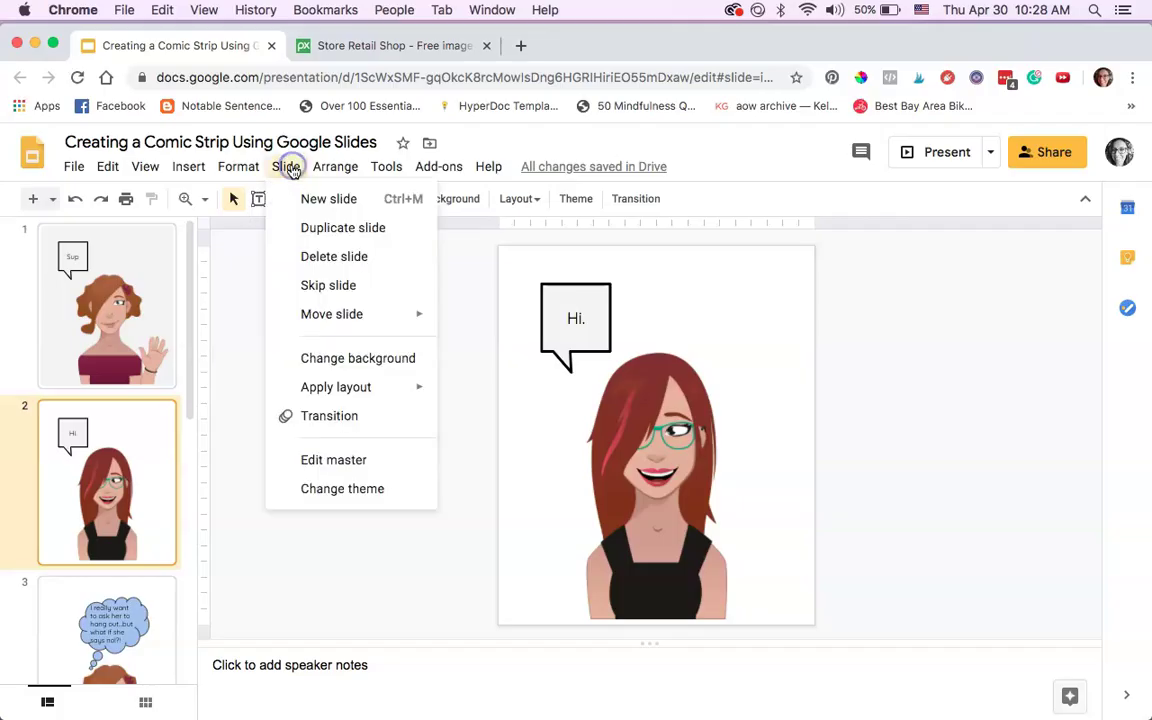
click(345, 460)
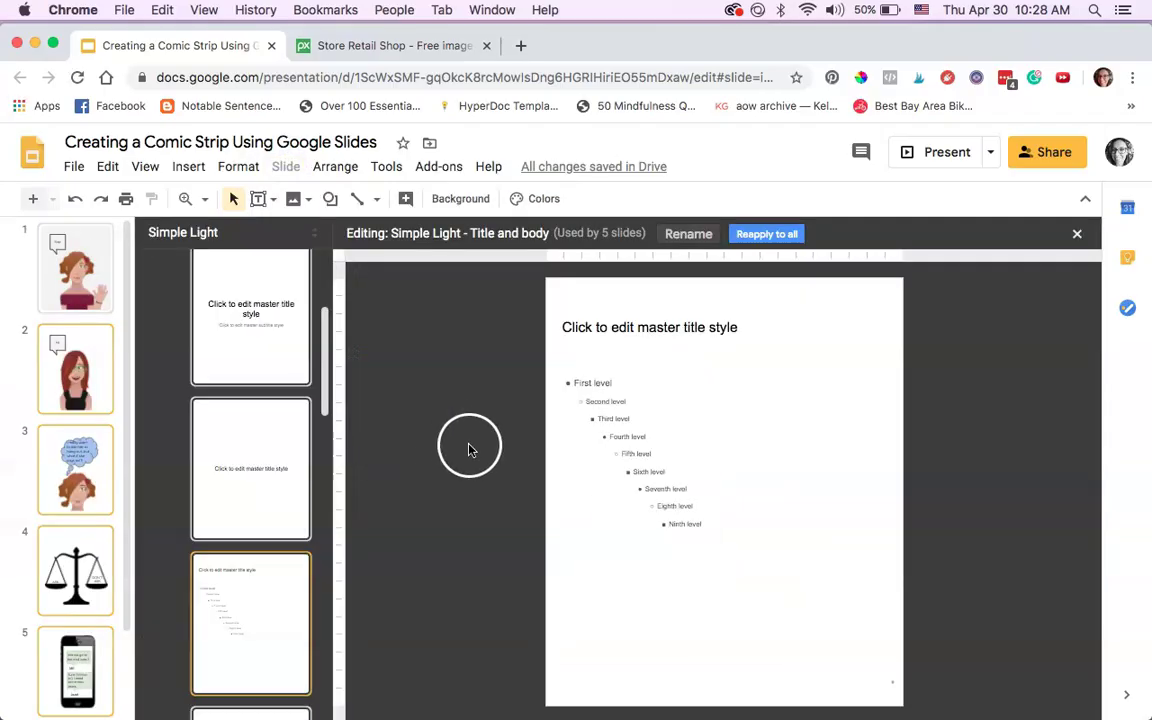
click(460, 198)
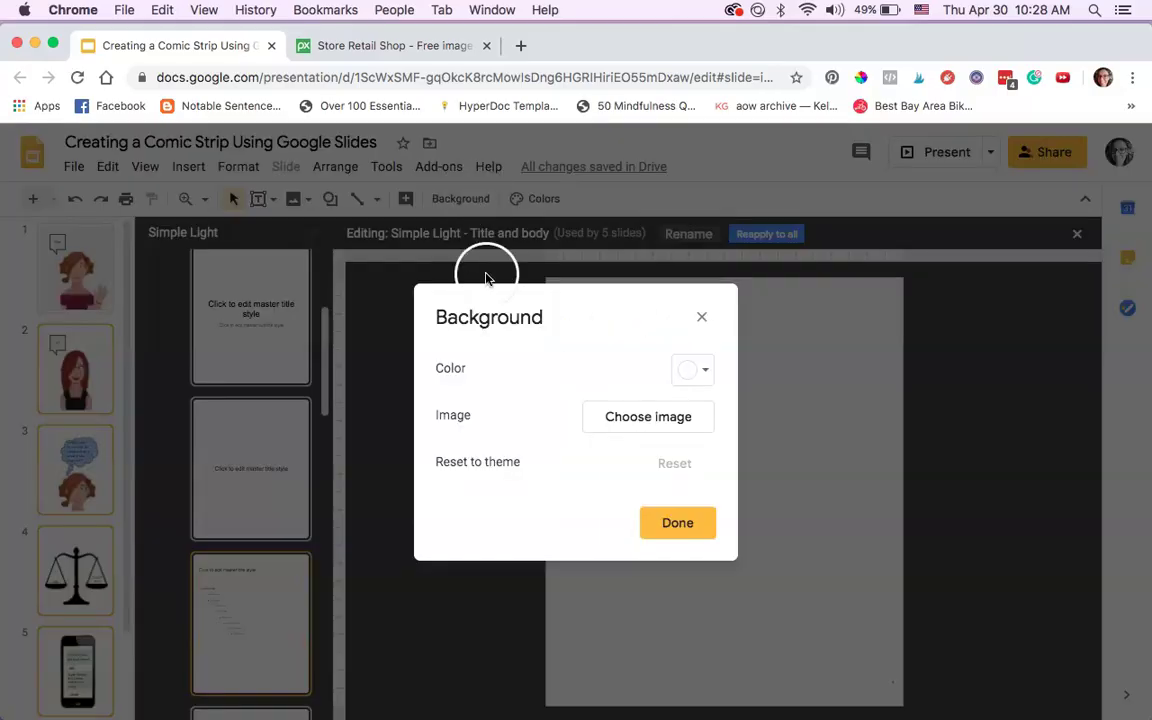
click(695, 369)
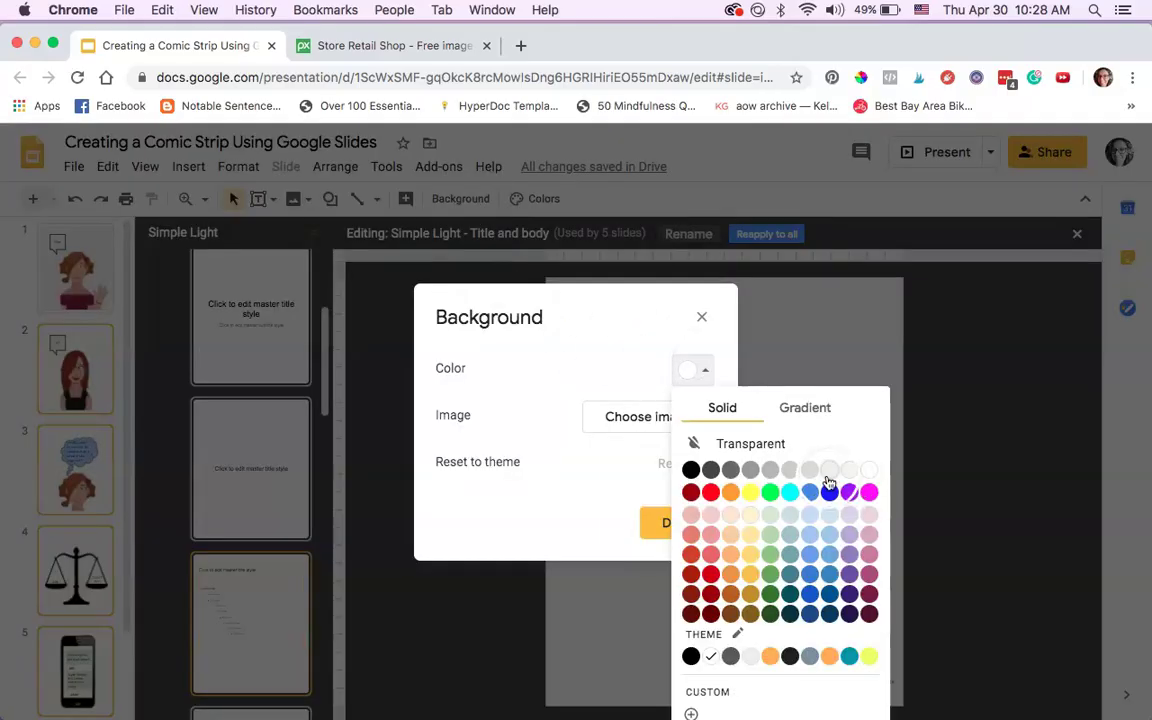
click(830, 472)
click(688, 528)
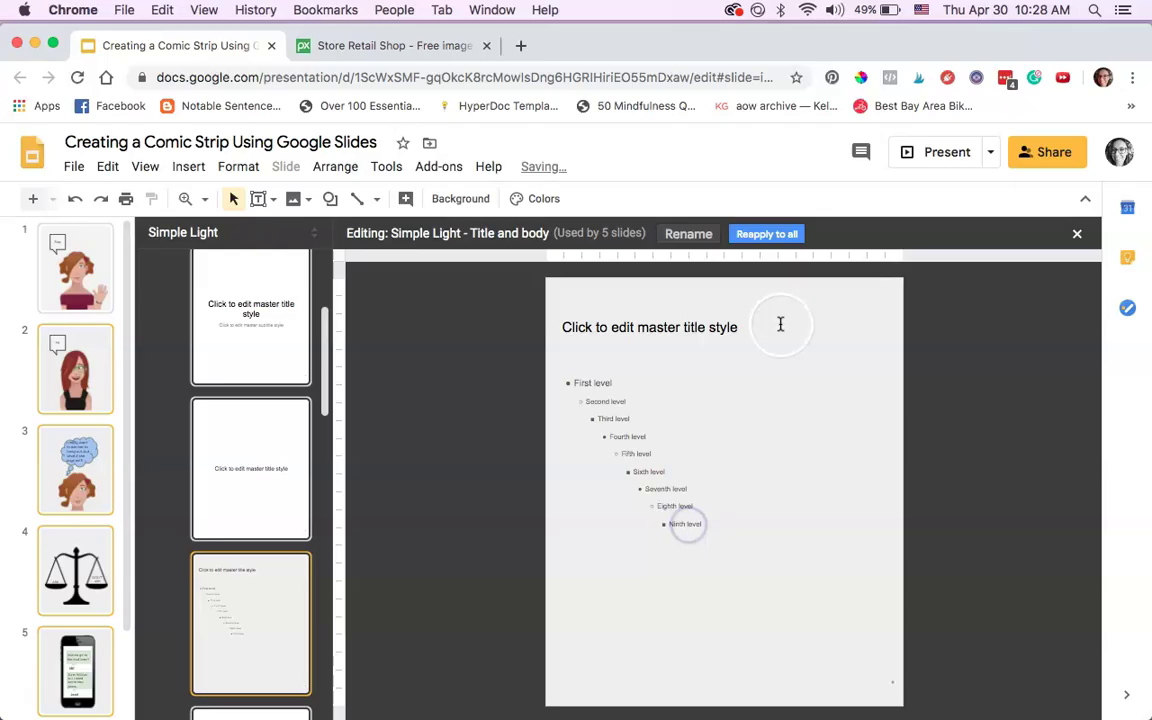
click(770, 236)
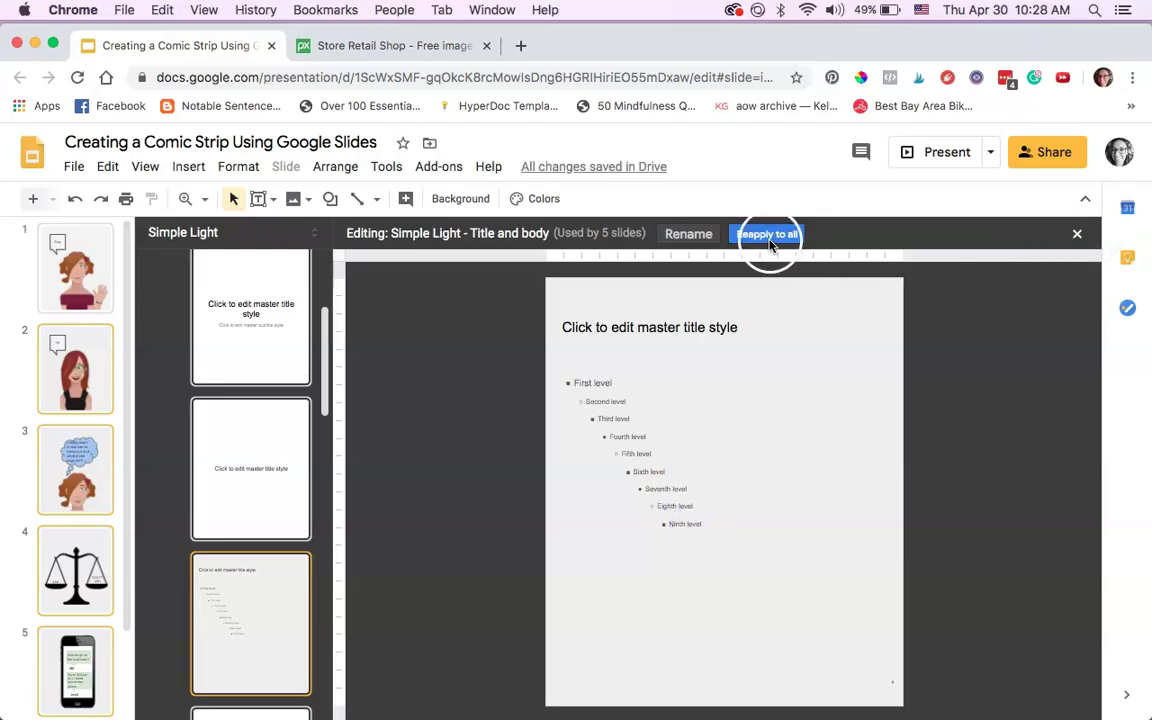
click(1077, 233)
click(130, 300)
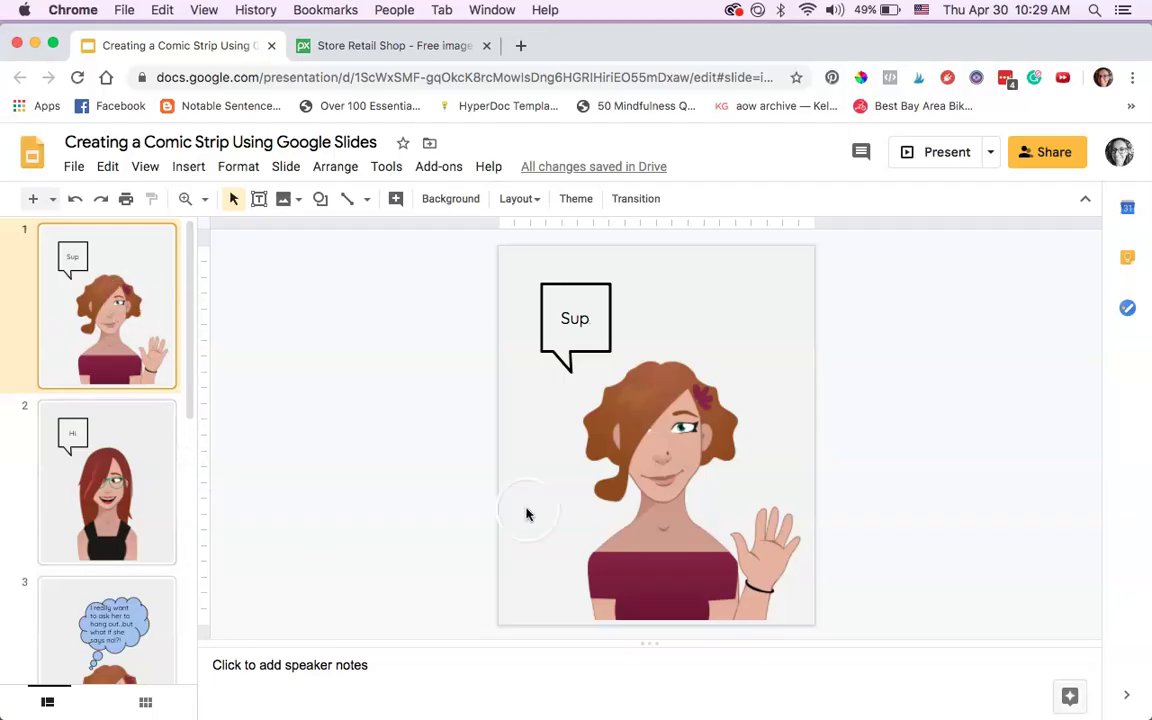
click(107, 433)
click(153, 466)
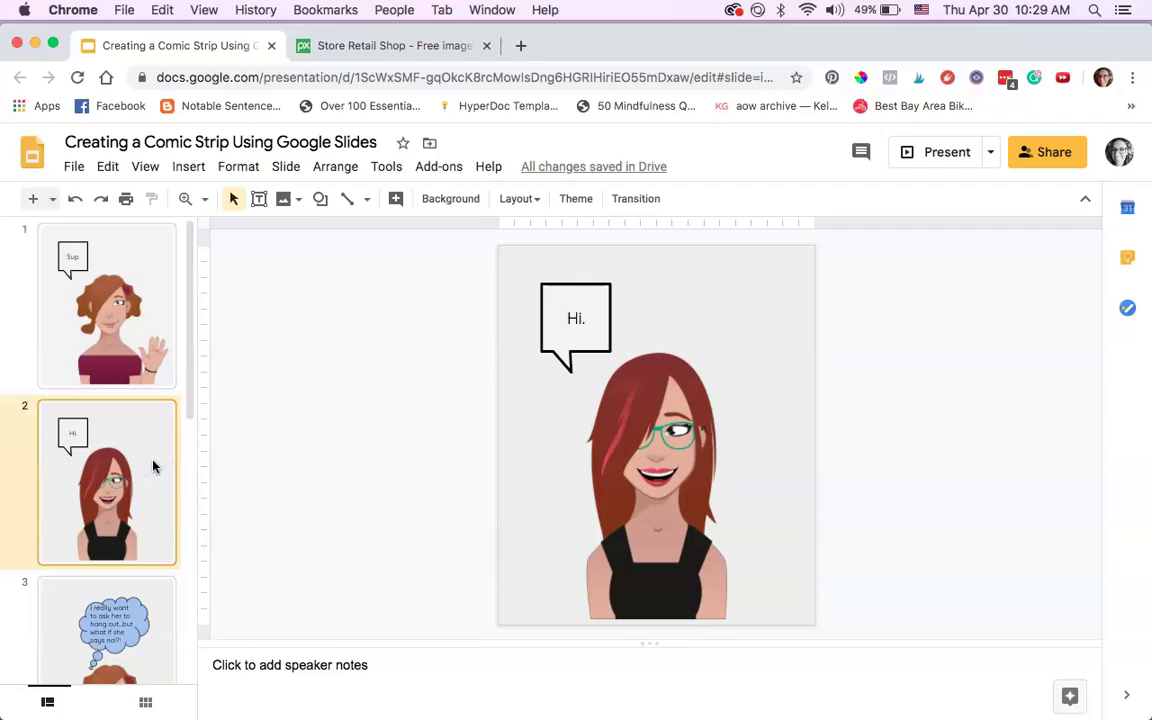
key(Down)
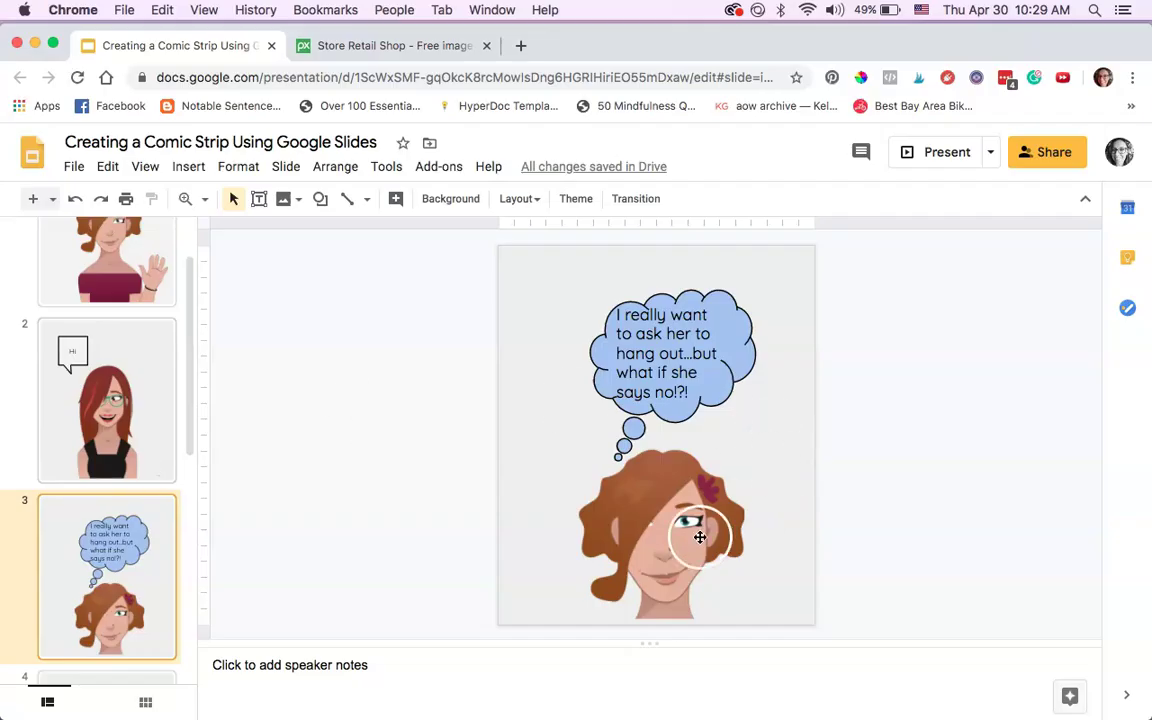
click(631, 484)
click(135, 250)
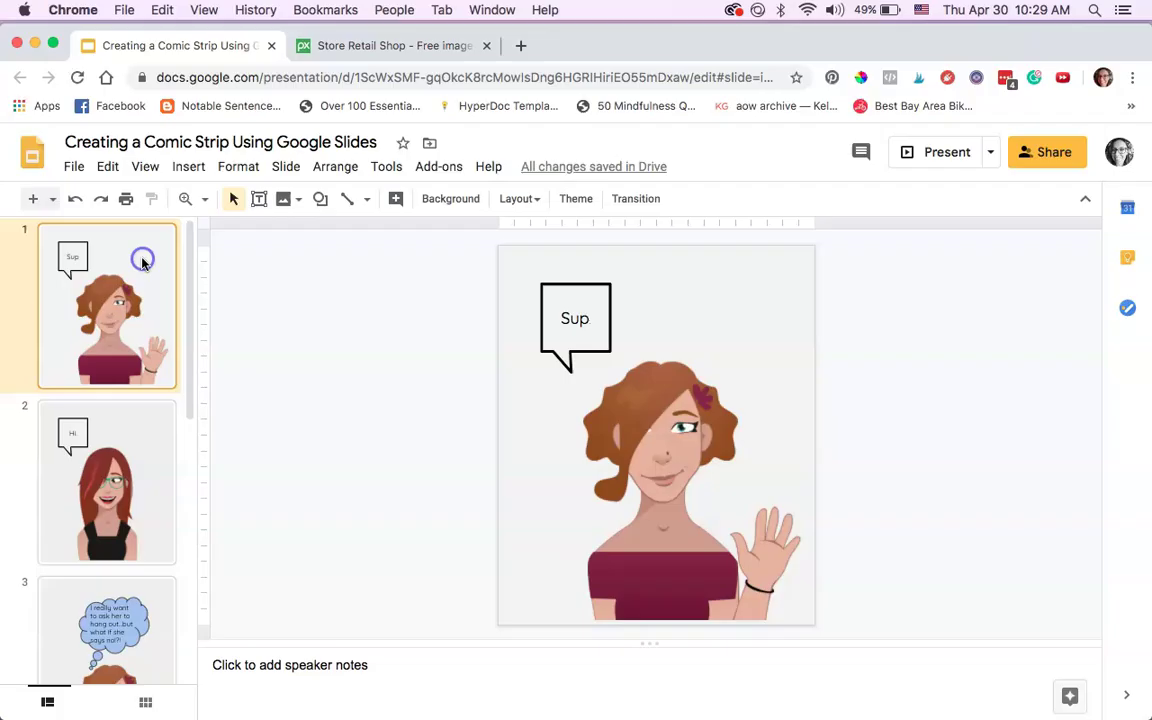
click(670, 473)
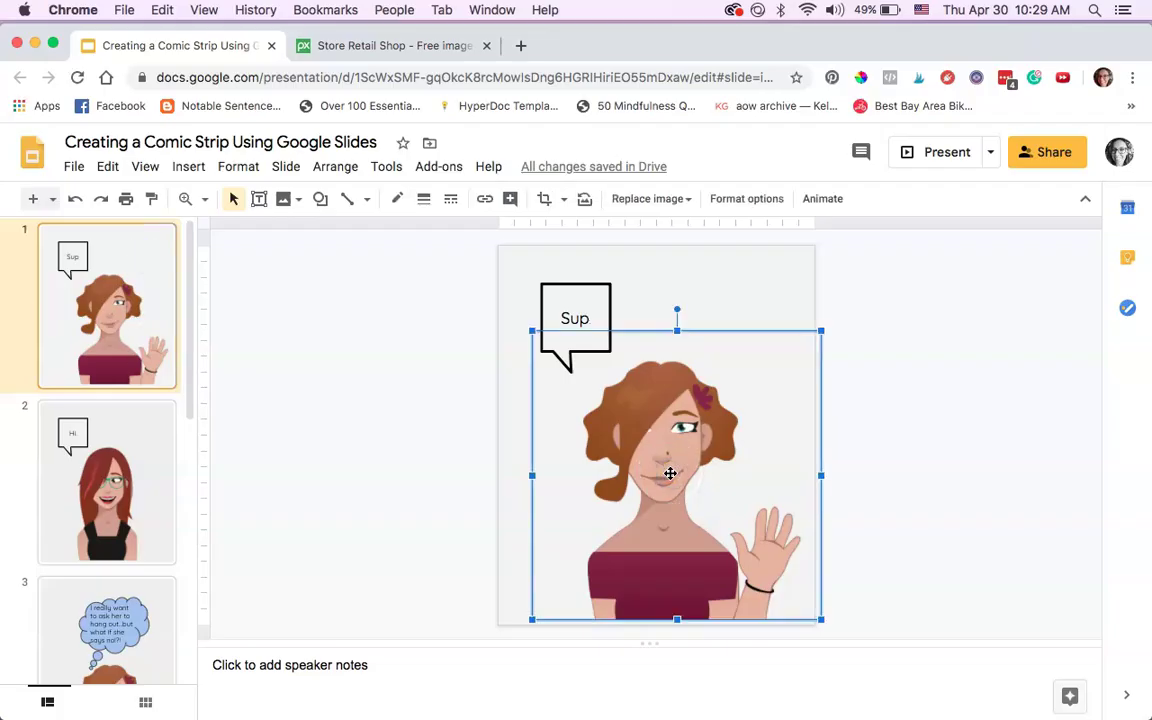
- Crop the waving hand off the right side of slide 1's girl image
scroll(115, 497, down, 3)
click(115, 497)
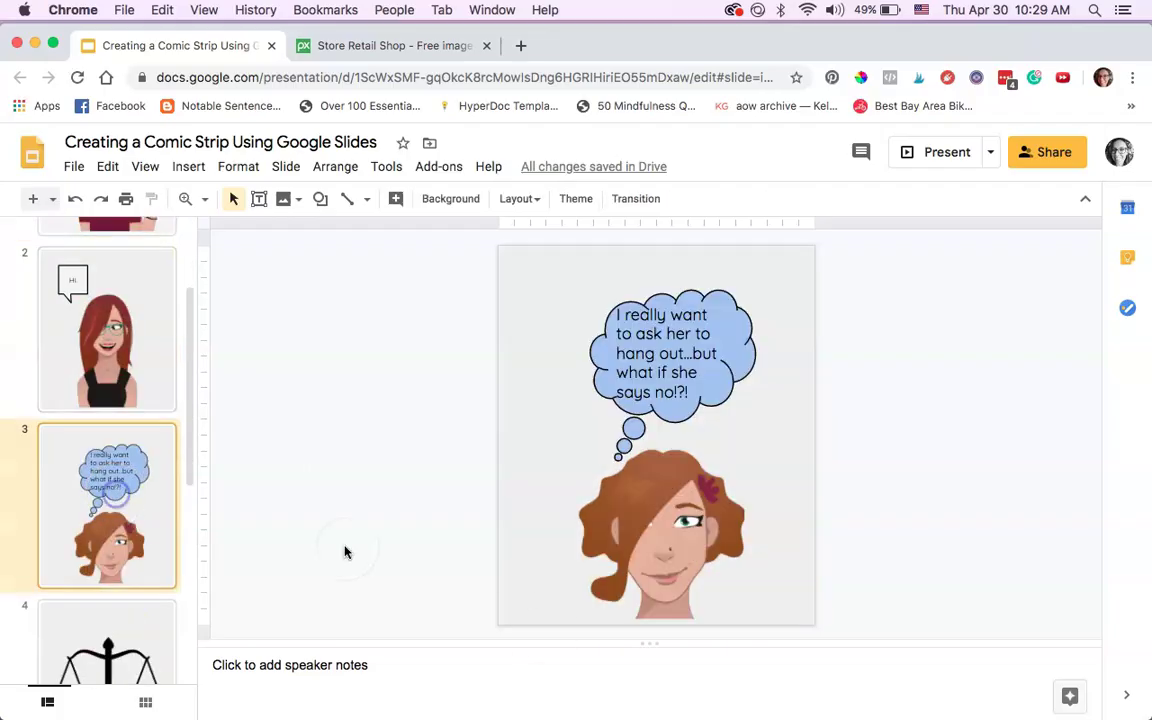
click(632, 483)
scroll(115, 490, up, 3)
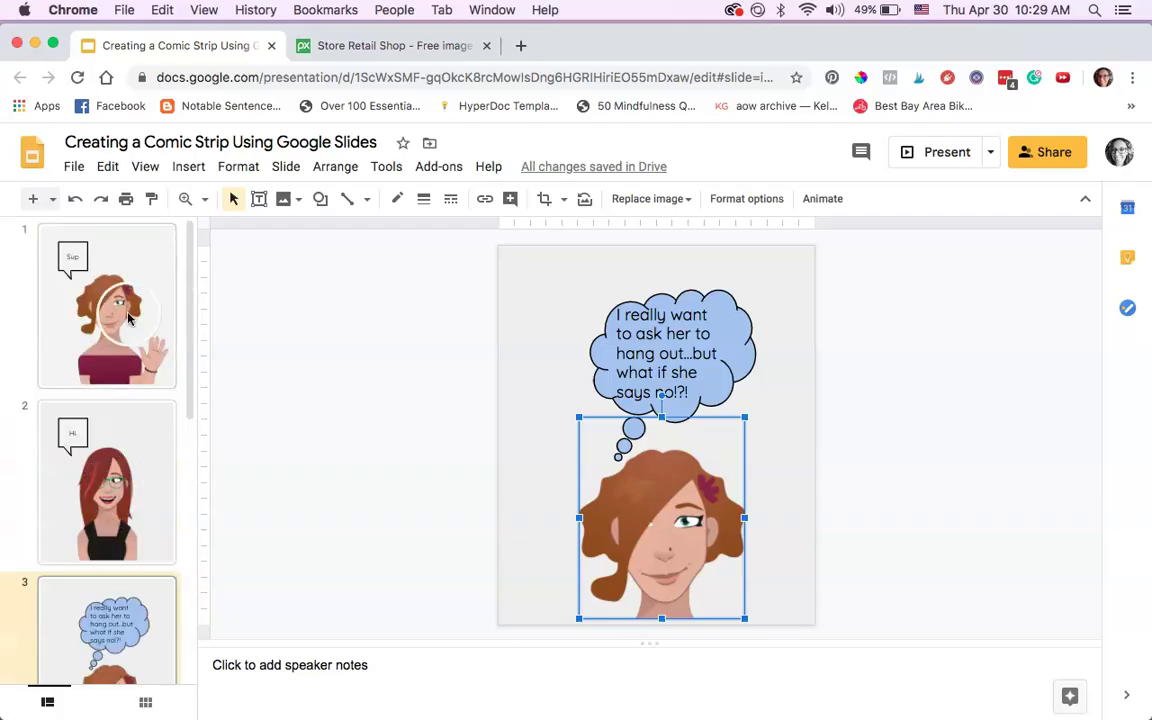
click(107, 290)
click(665, 511)
double_click(665, 511)
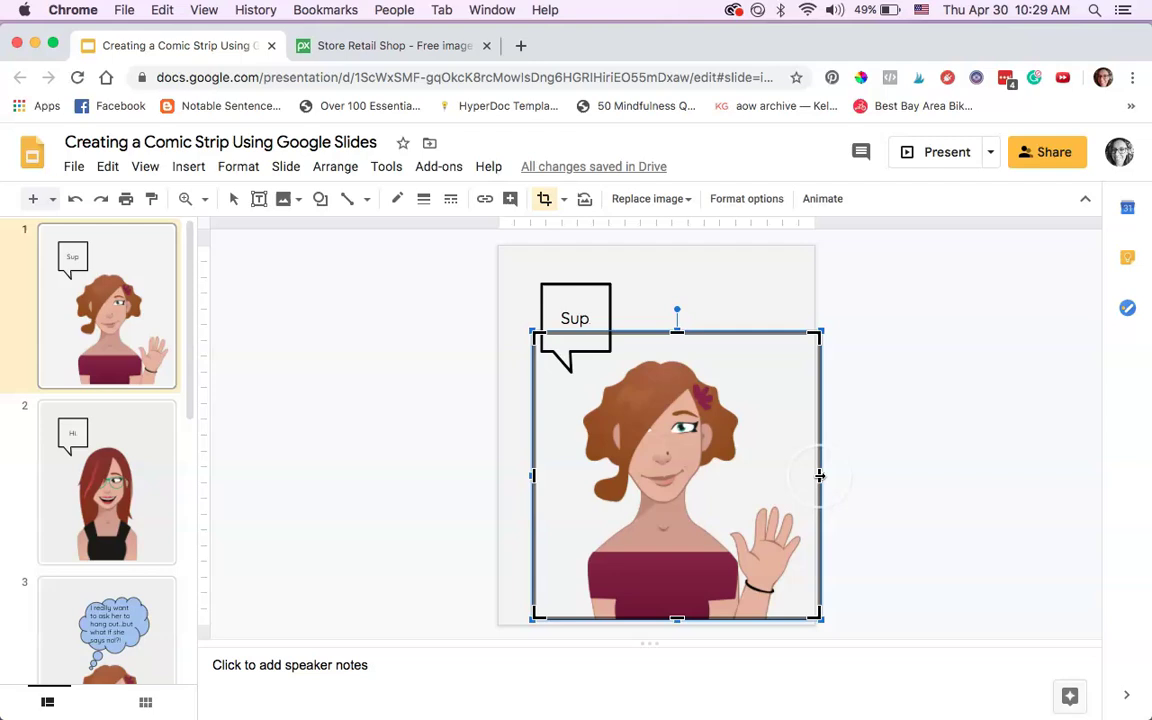
drag(819, 476, 734, 476)
key(Return)
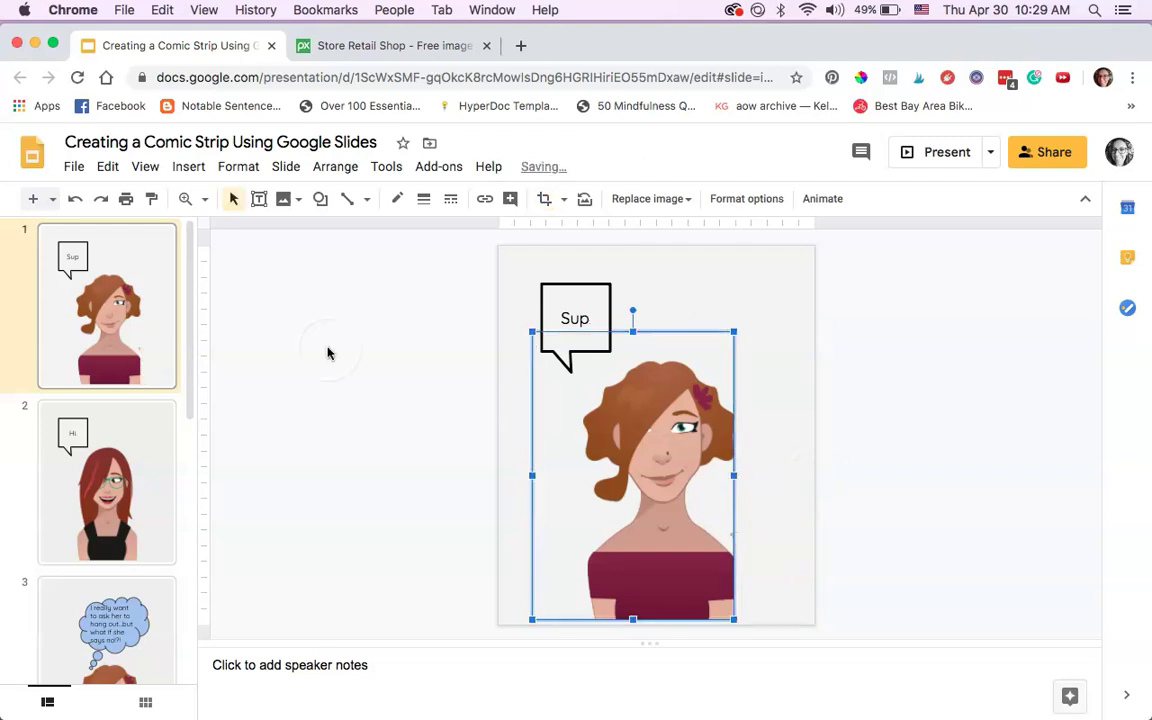
- Undo the crop to restore the waving hand, then go to slide 3
click(74, 198)
scroll(110, 505, down, 3)
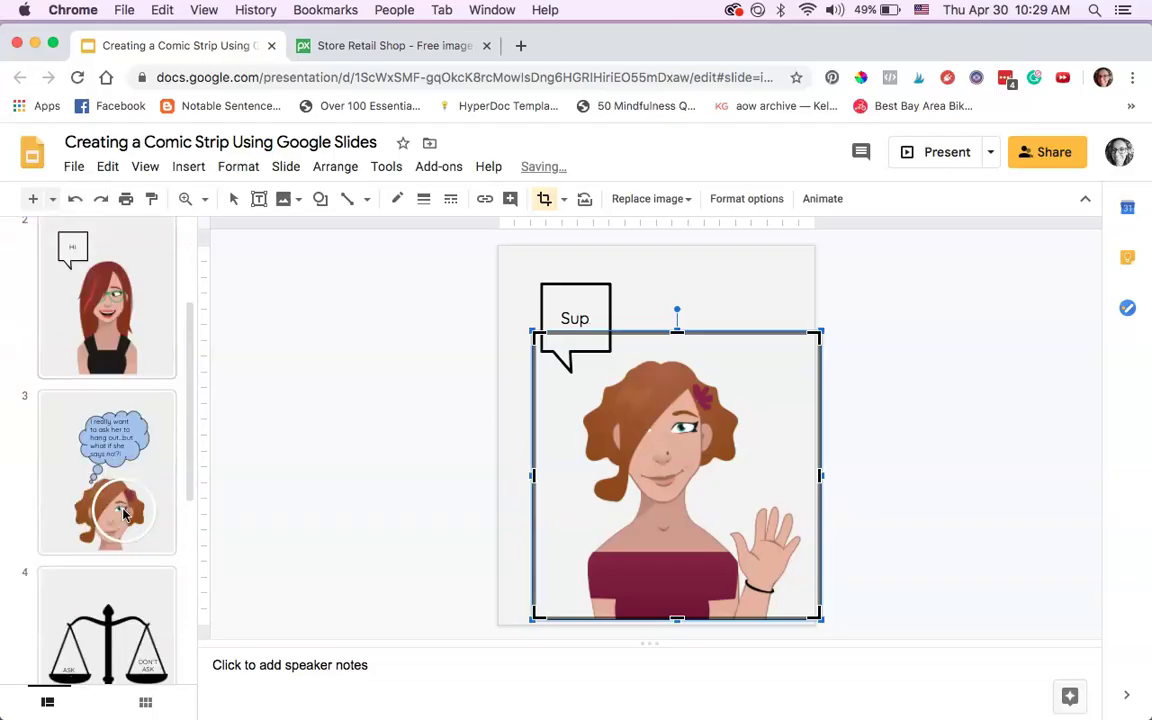
click(123, 514)
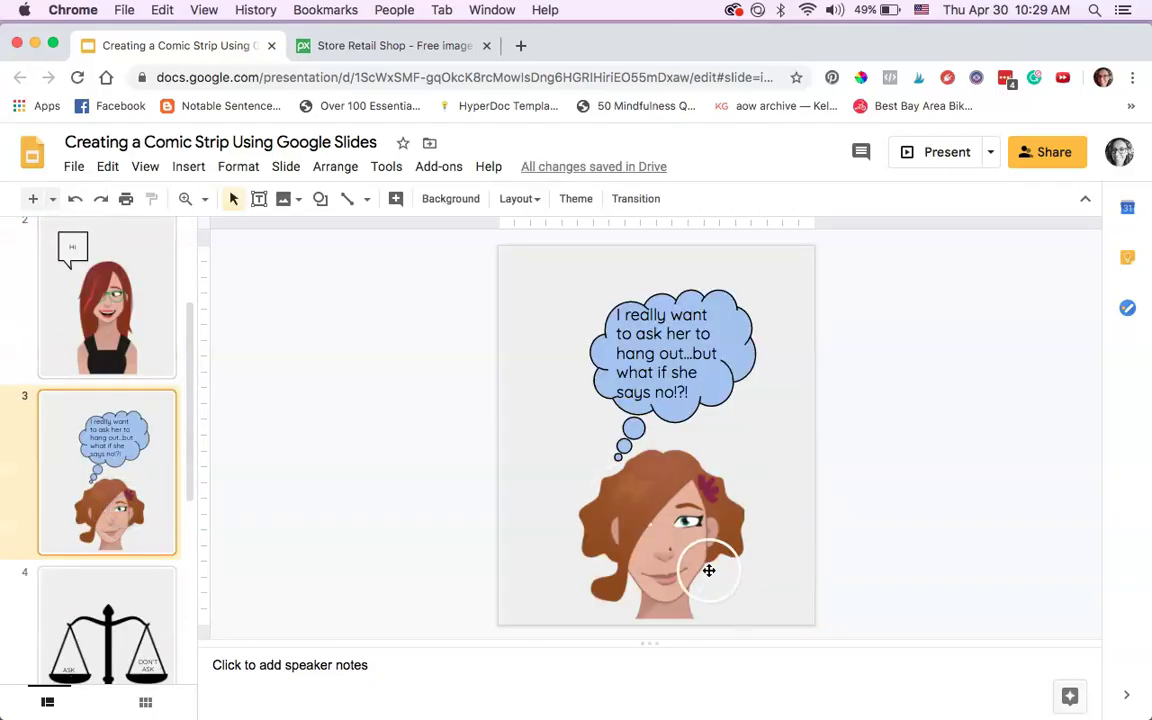
- Set the blue thought cloud's outline on slide 3 to 8px
click(754, 358)
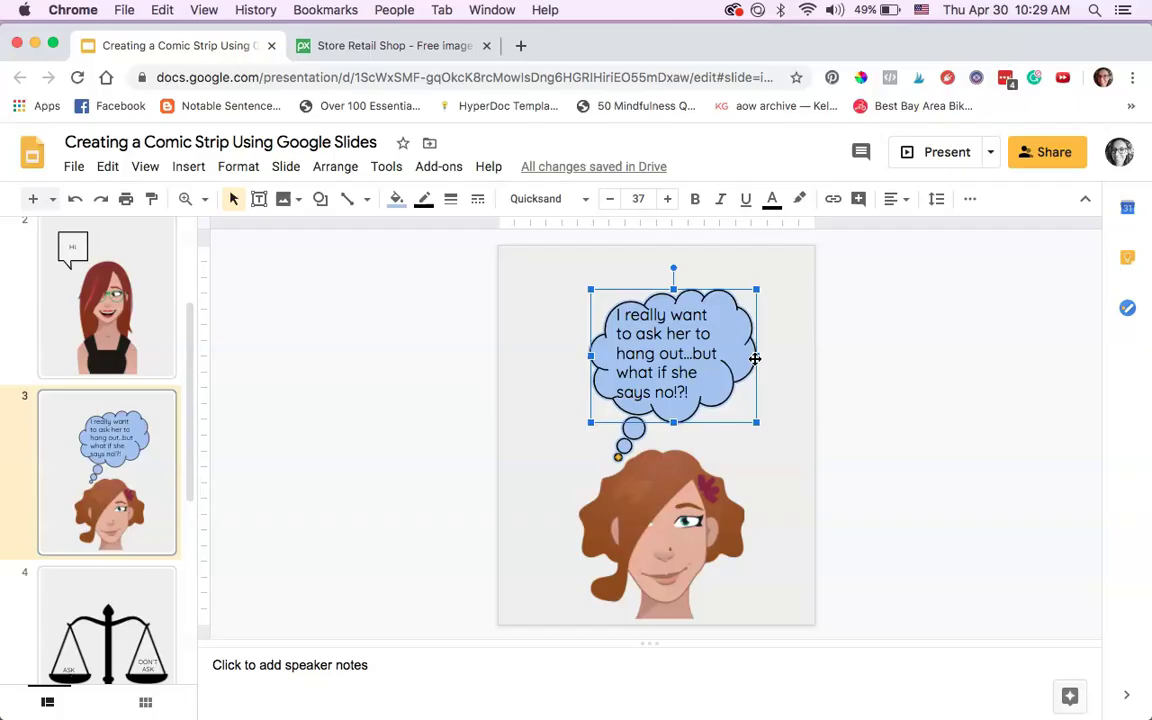
click(425, 207)
click(447, 201)
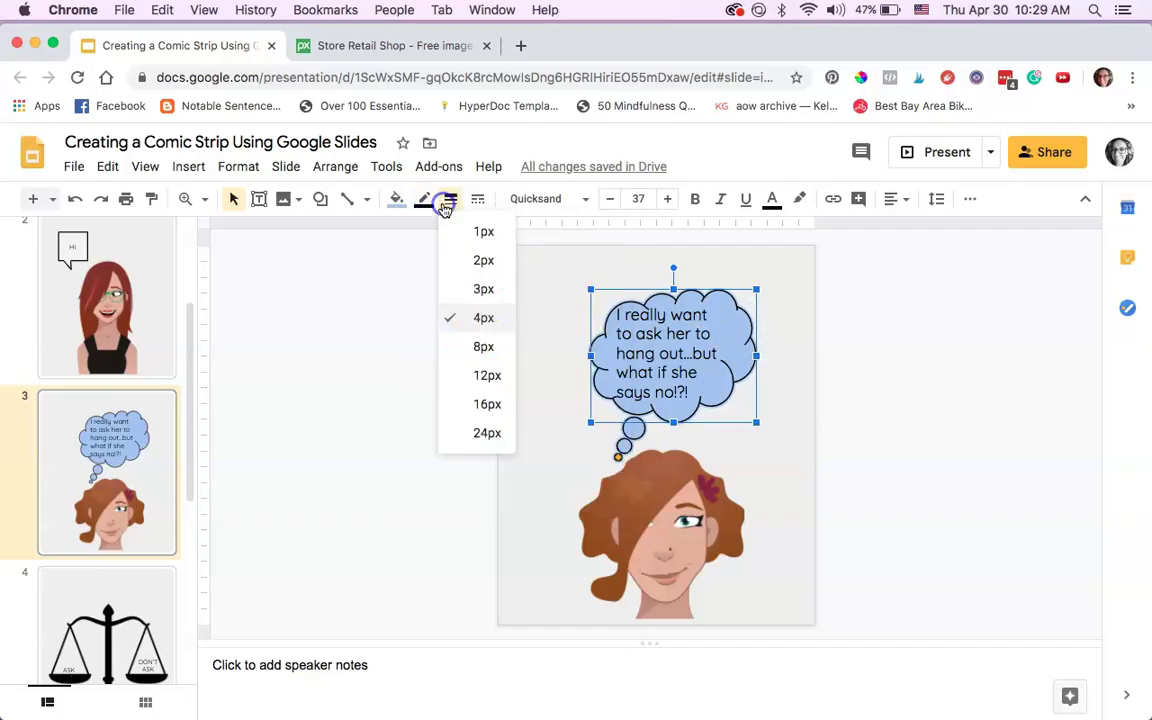
click(480, 347)
click(411, 388)
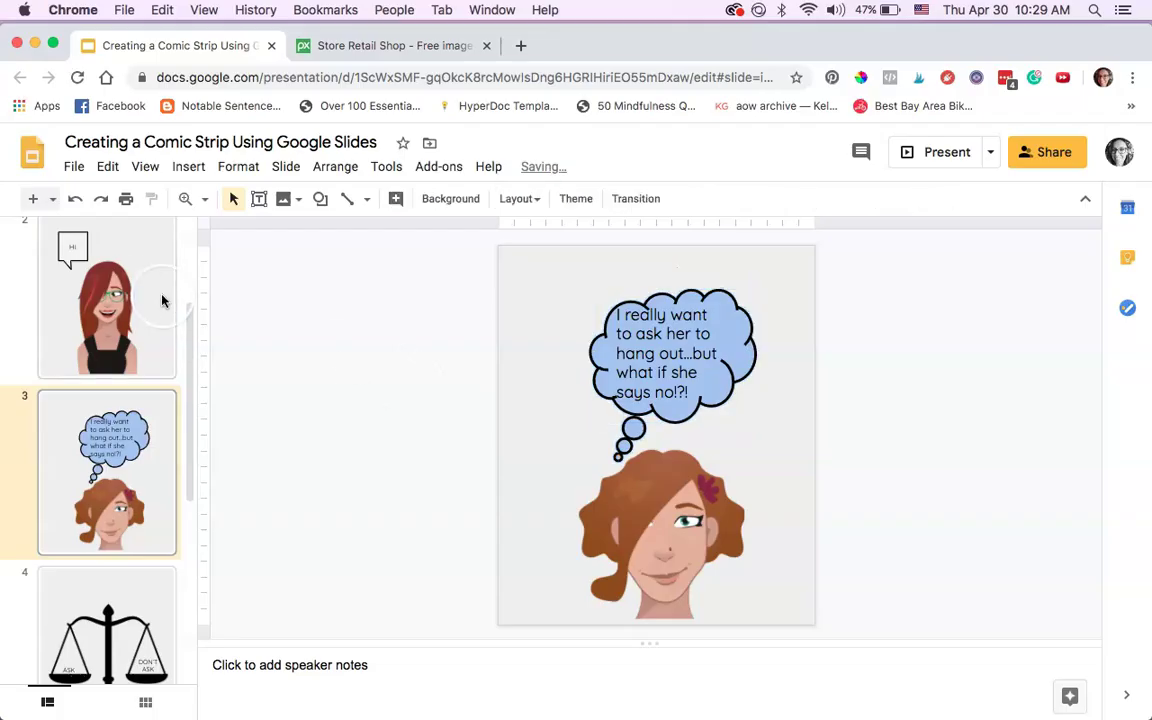
click(689, 352)
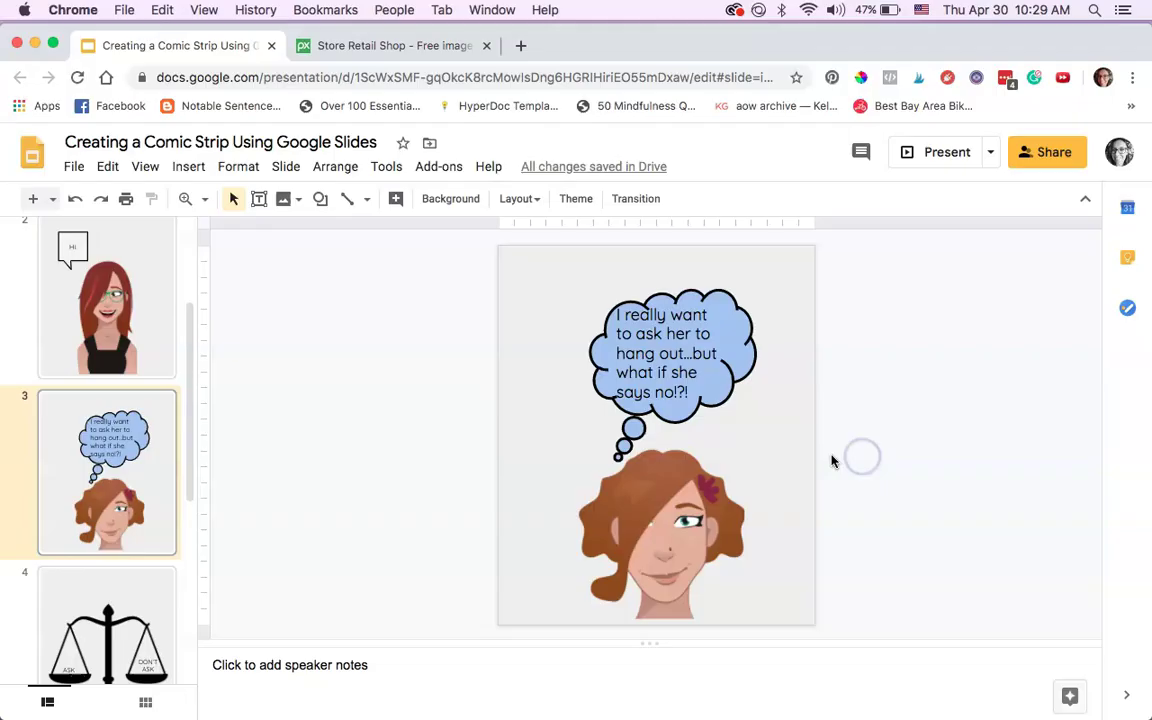
- Move past slide 4 with the scales to slide 5's 'Wanna go to the mall later?' texts
click(142, 596)
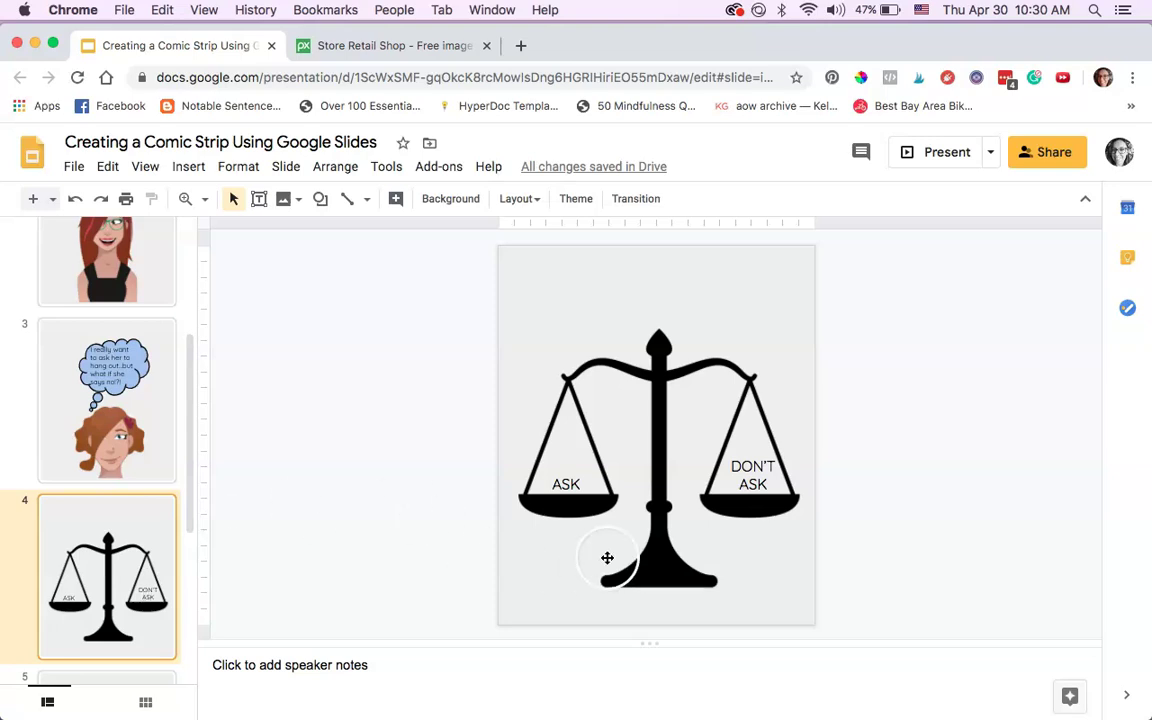
click(651, 519)
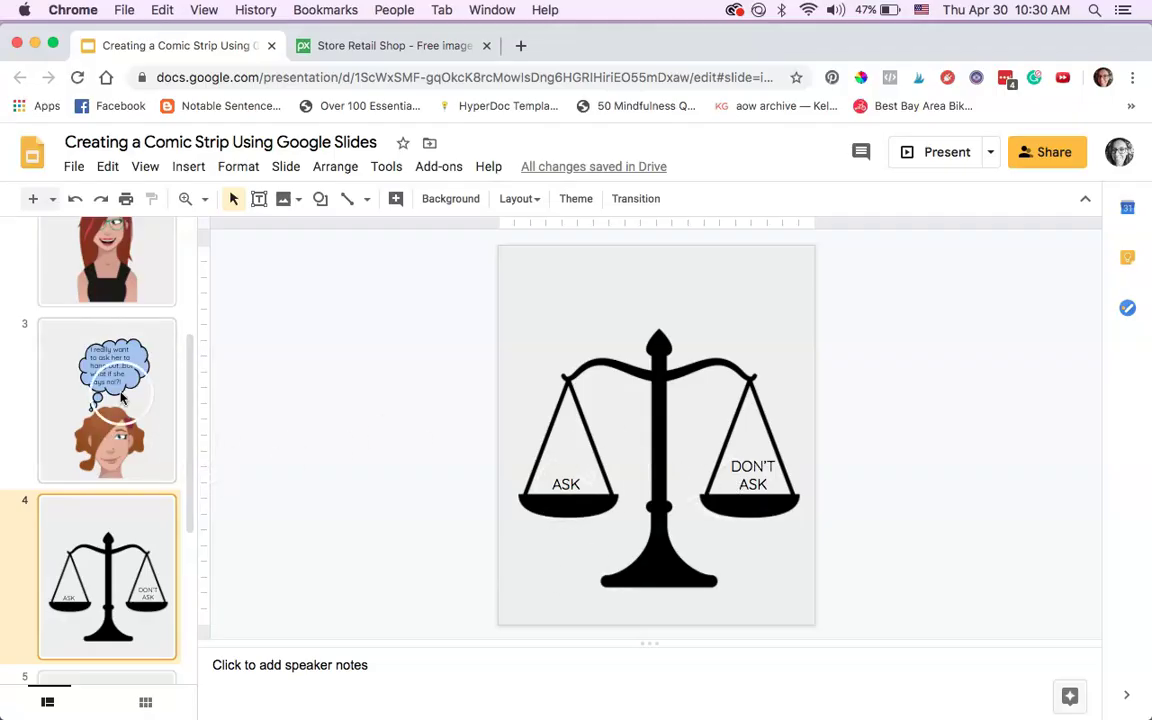
scroll(131, 501, down, 2)
scroll(131, 501, down, 3)
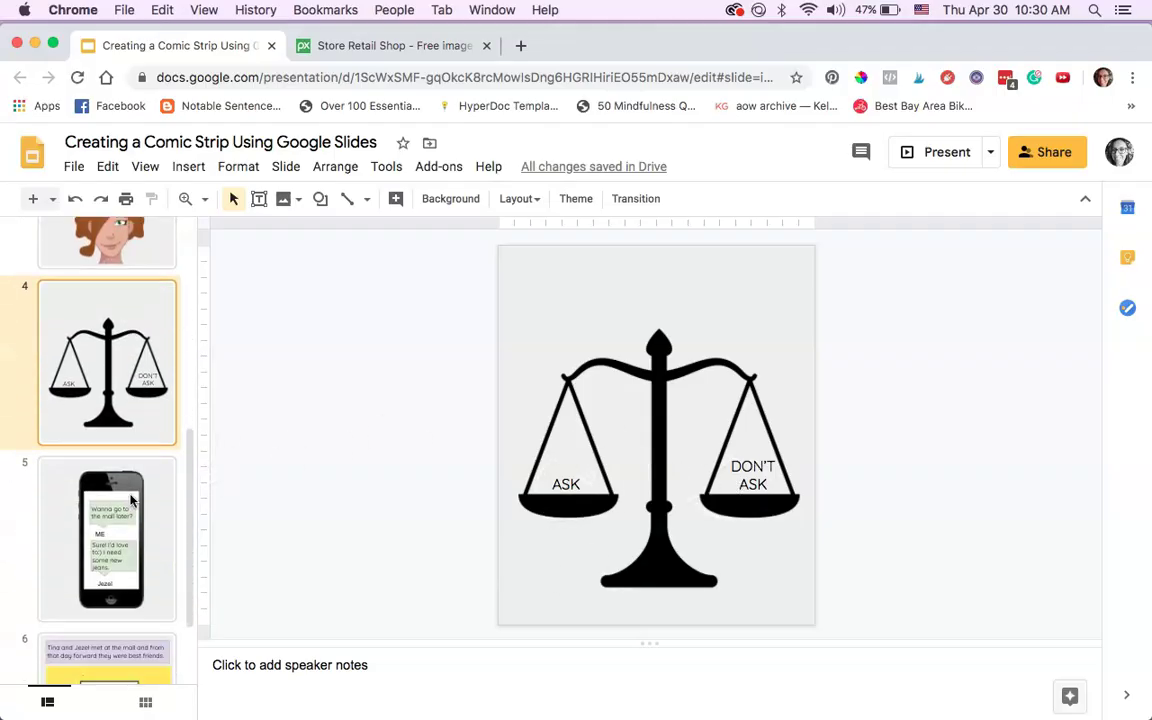
click(153, 540)
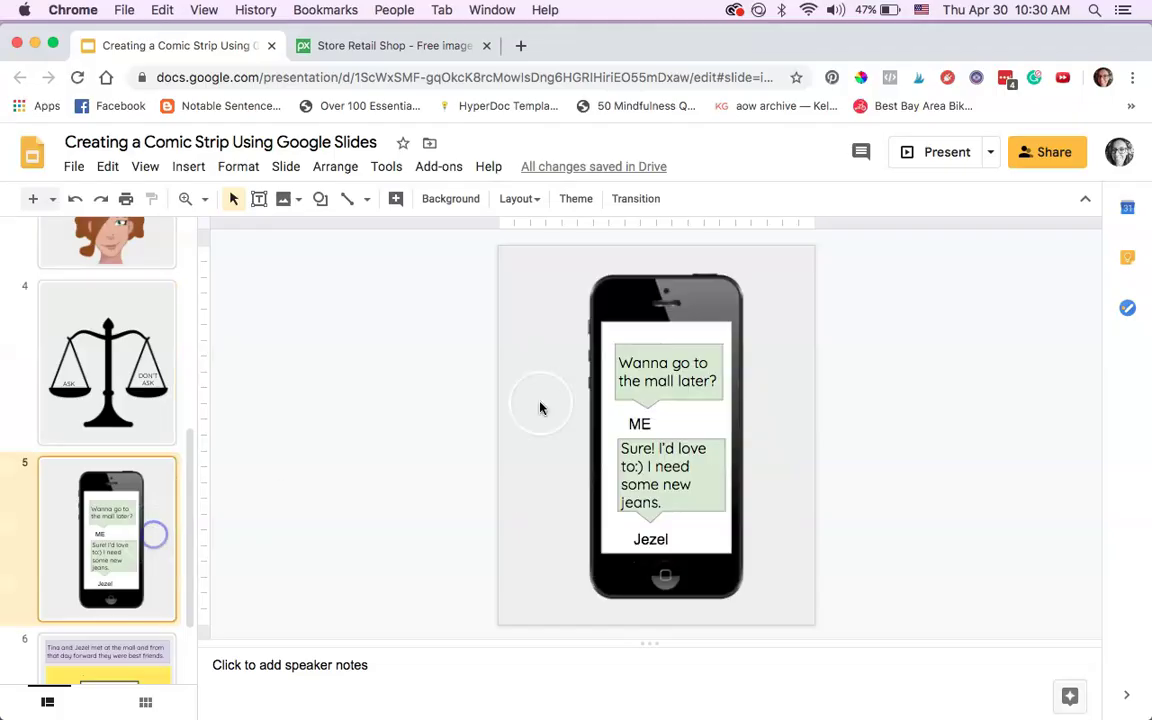
click(742, 350)
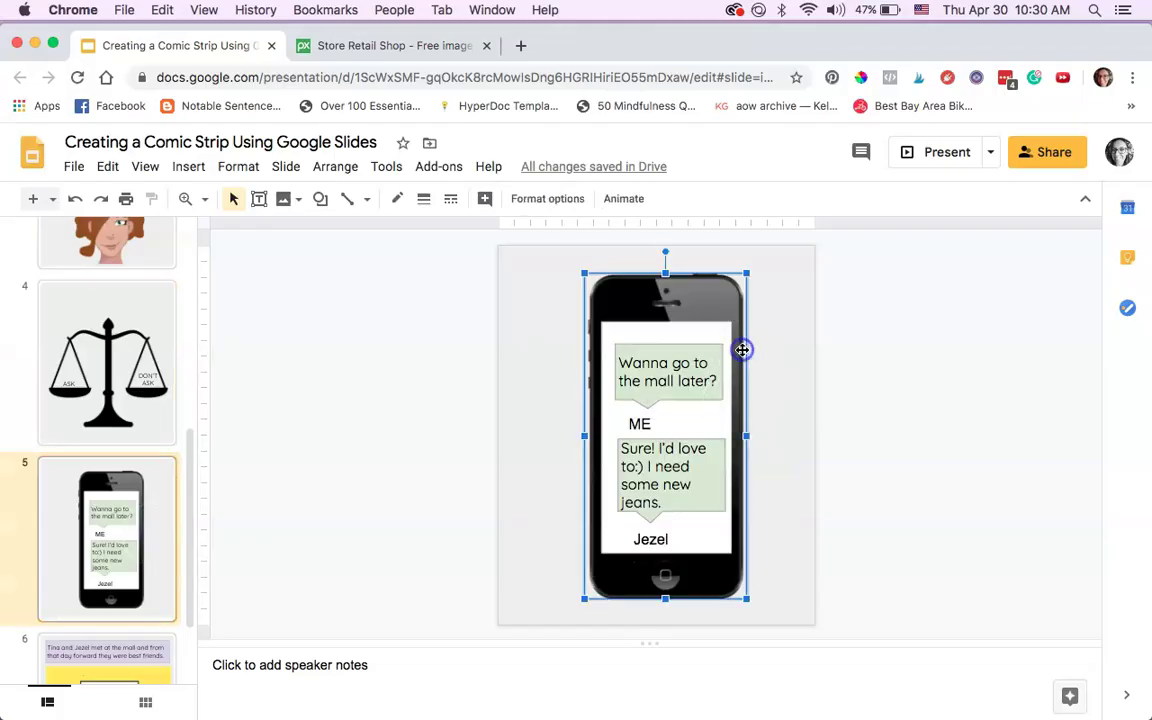
click(710, 343)
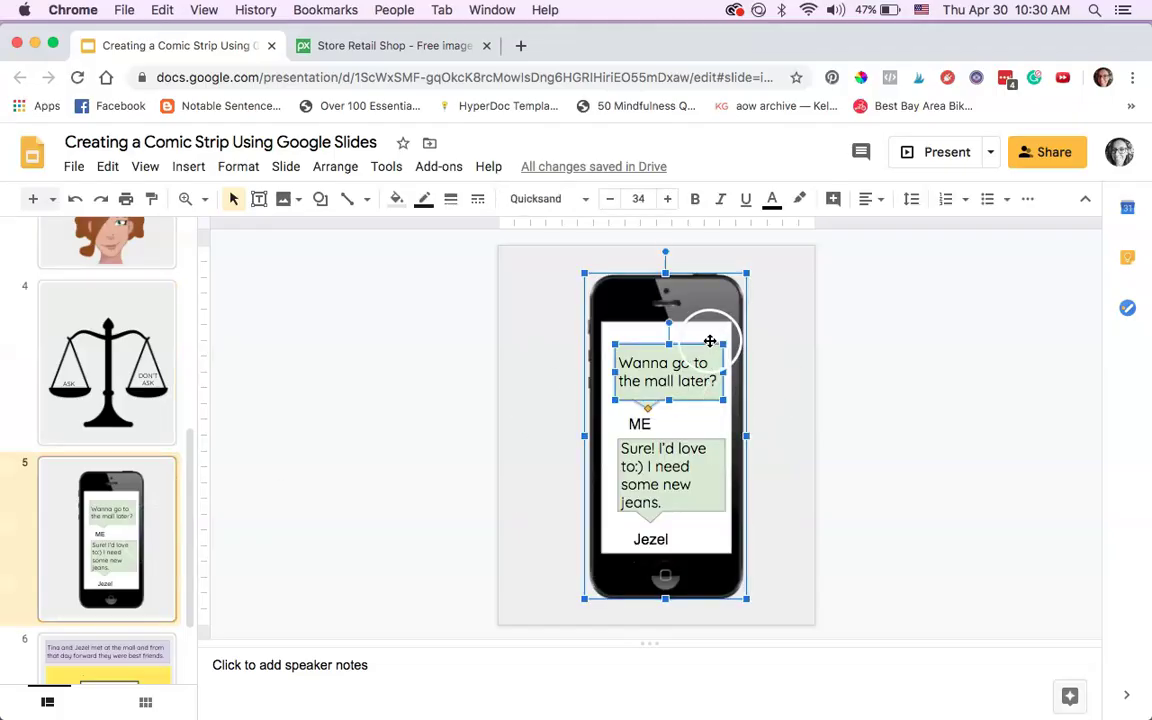
click(661, 449)
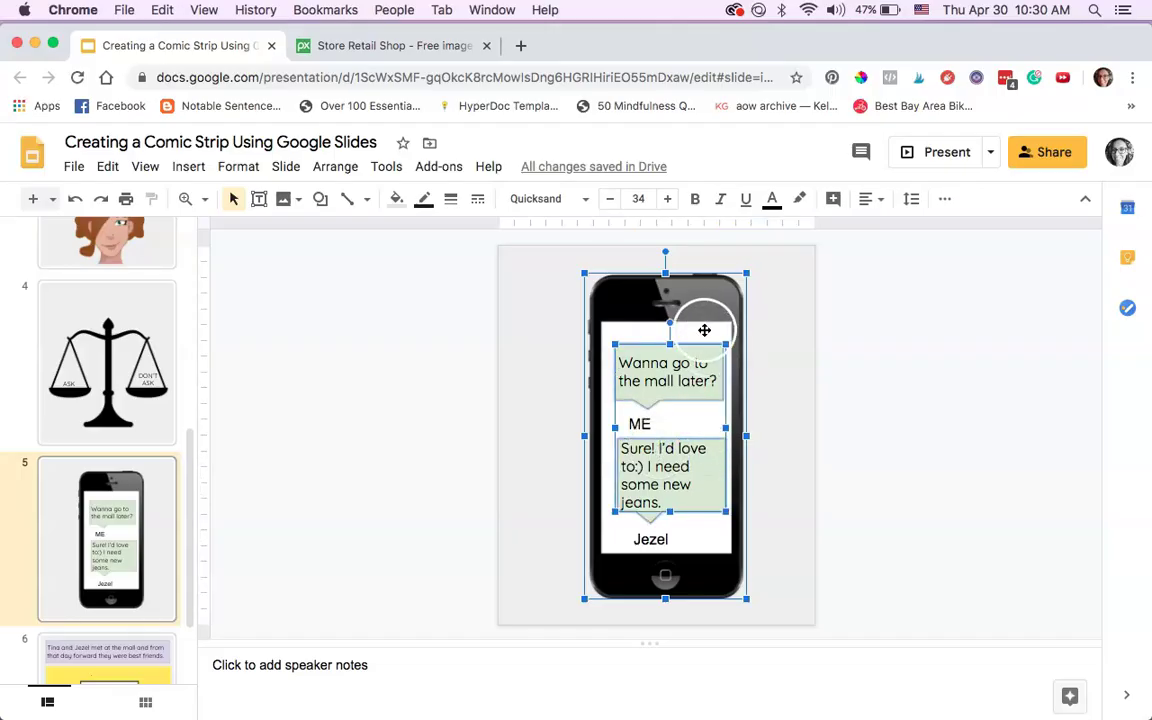
click(705, 310)
click(650, 538)
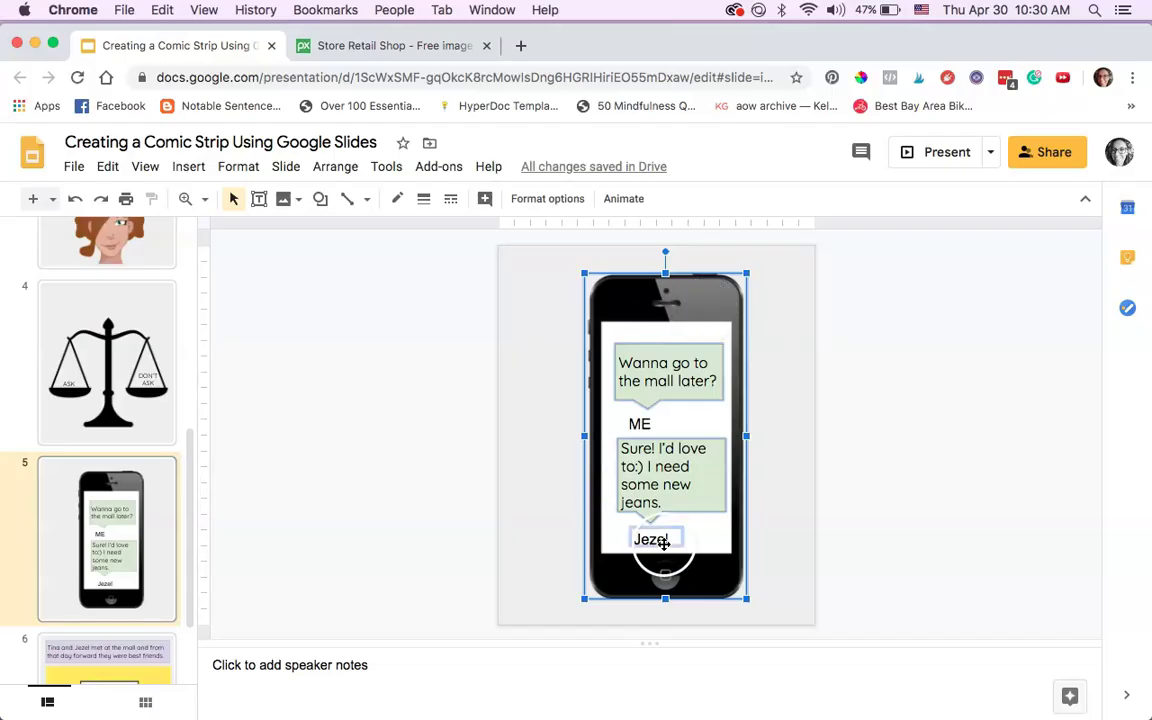
shift+click(647, 424)
right_click(645, 424)
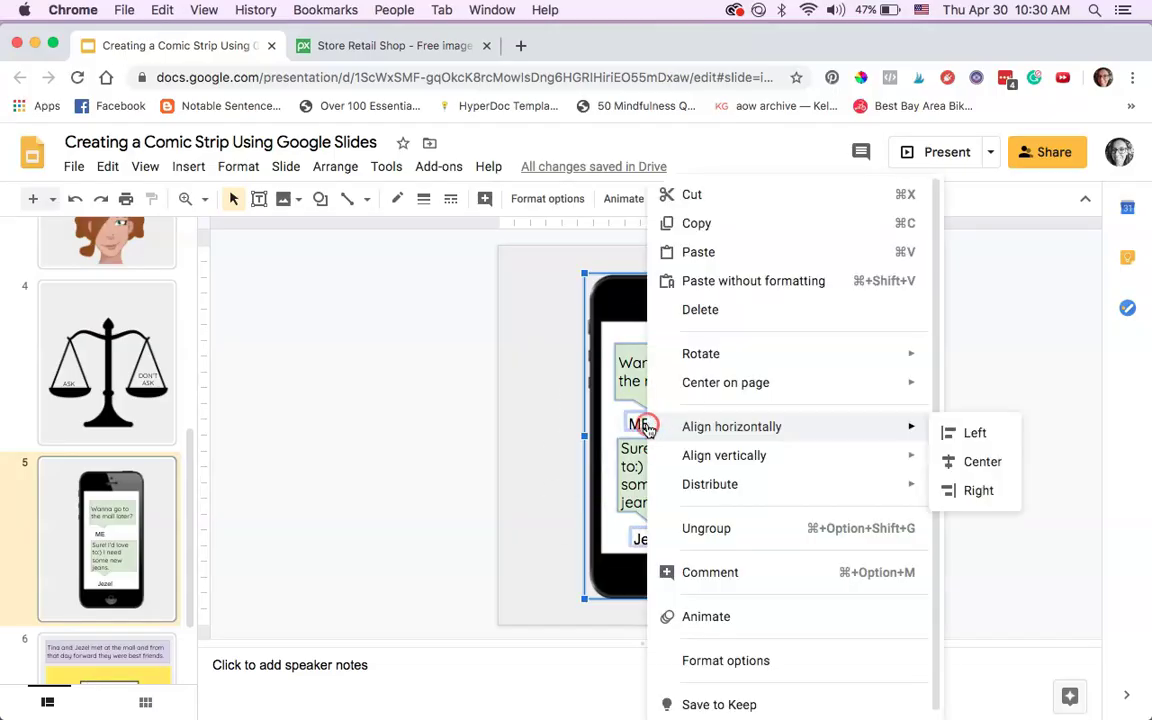
click(520, 496)
click(733, 493)
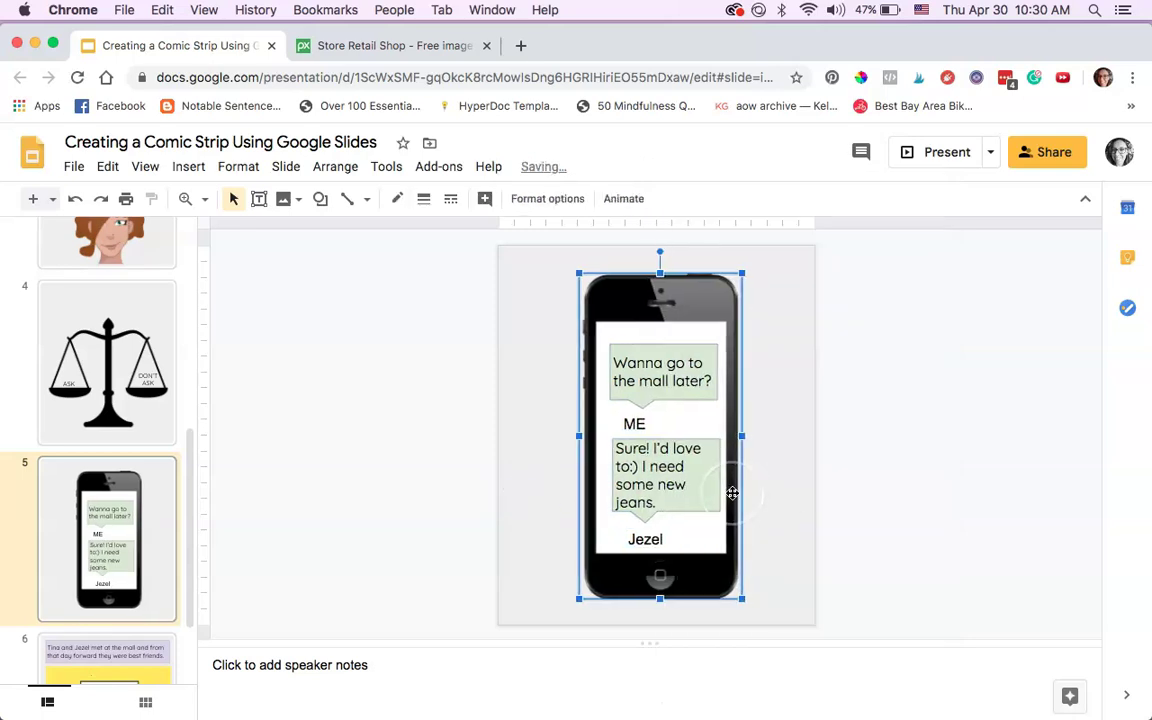
click(875, 478)
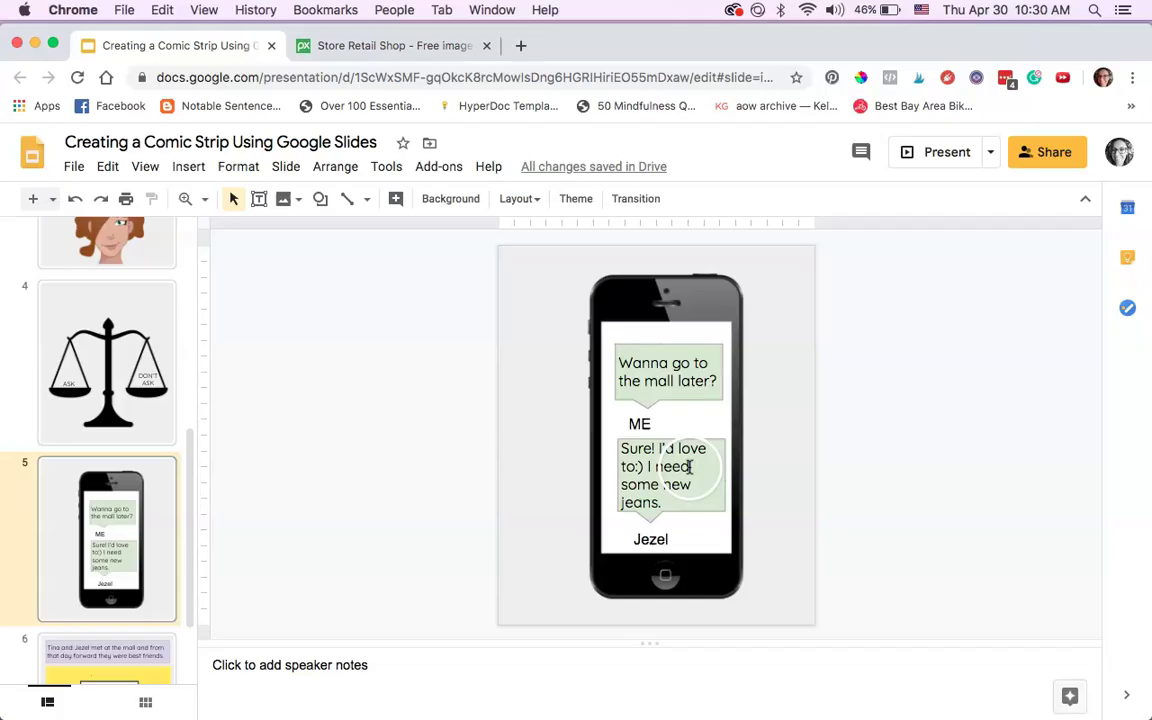
scroll(131, 475, down, 2)
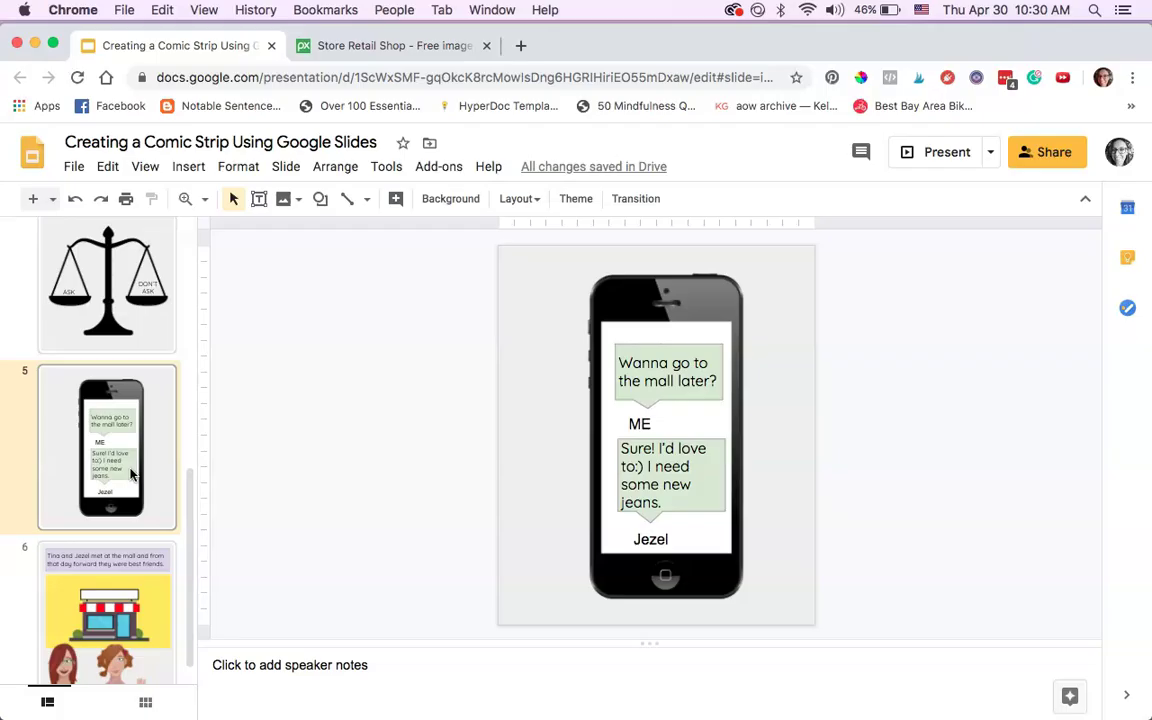
scroll(131, 475, down, 1)
scroll(131, 475, up, 8)
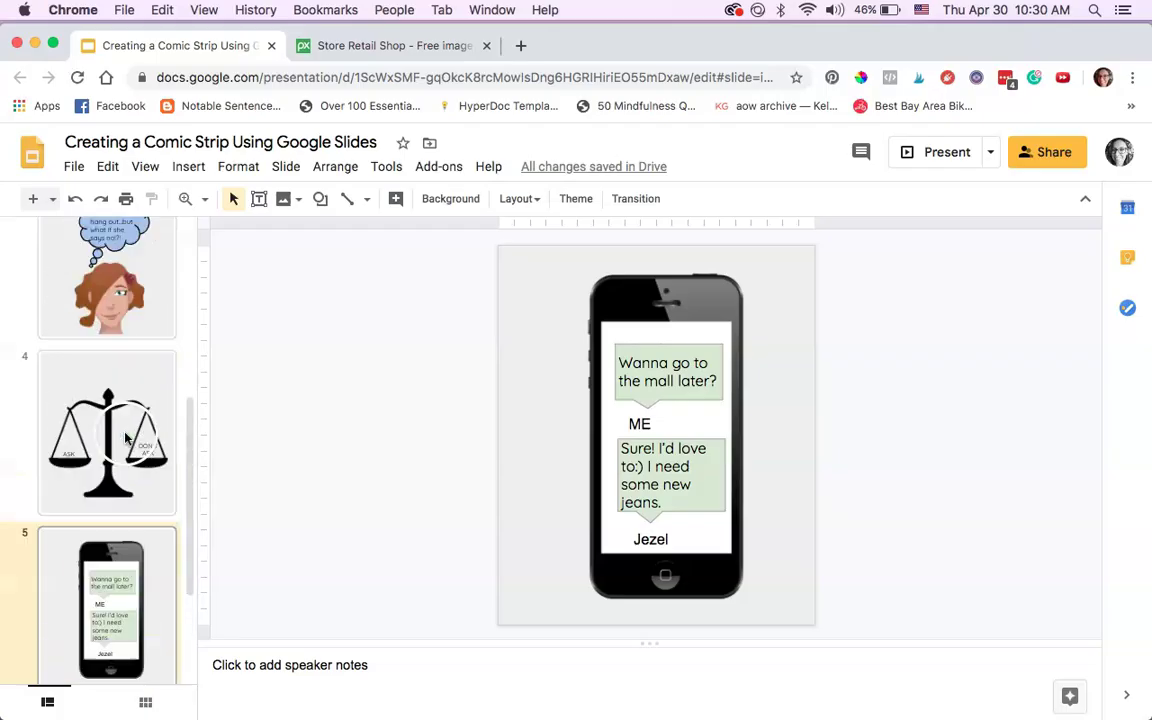
scroll(138, 518, down, 8)
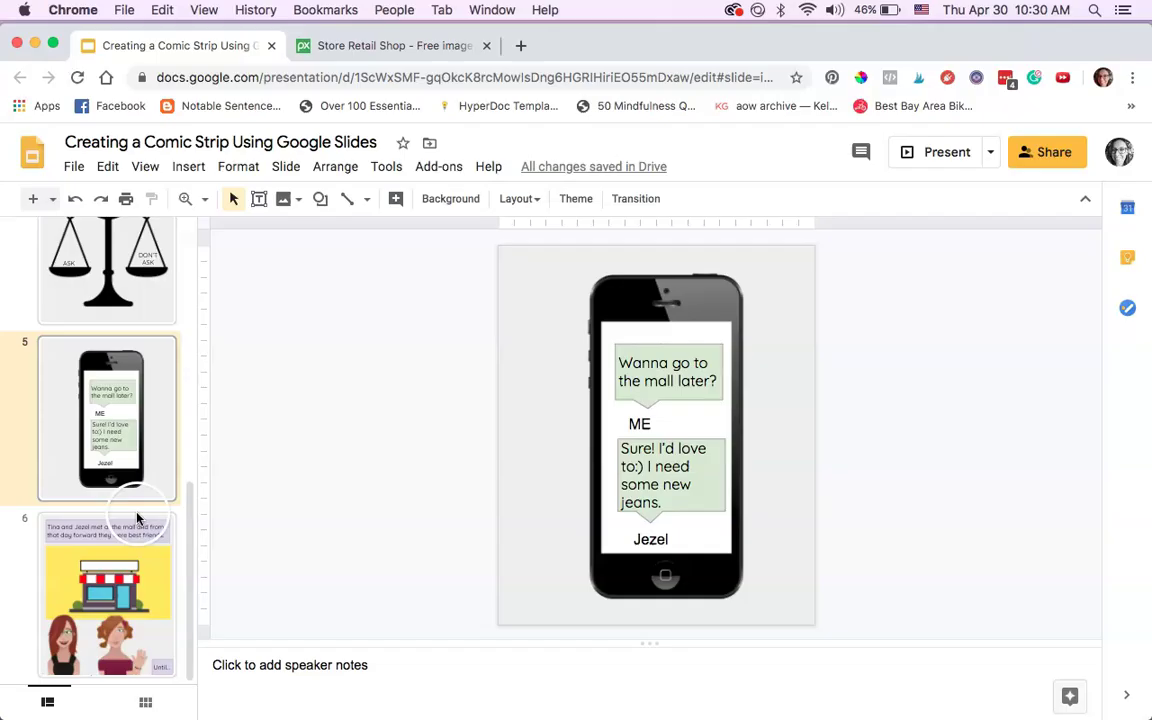
- Open slide 6 and look through the Insert shape options without adding one
click(166, 600)
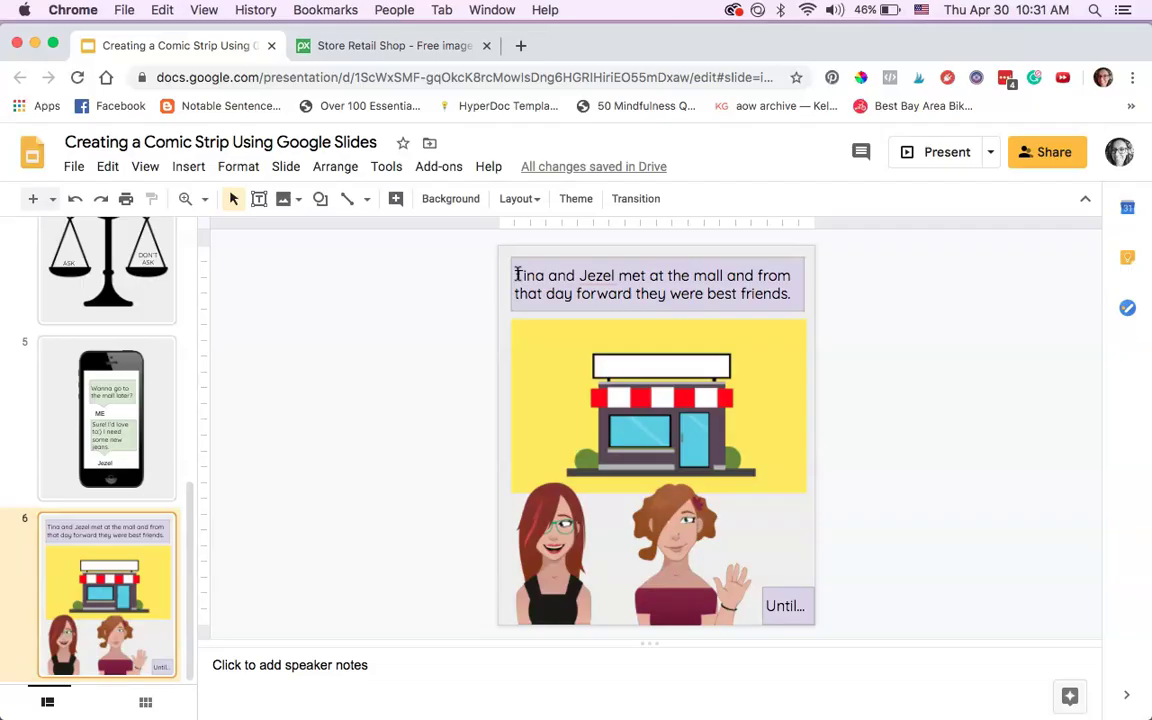
click(190, 168)
mouse_move(296, 321)
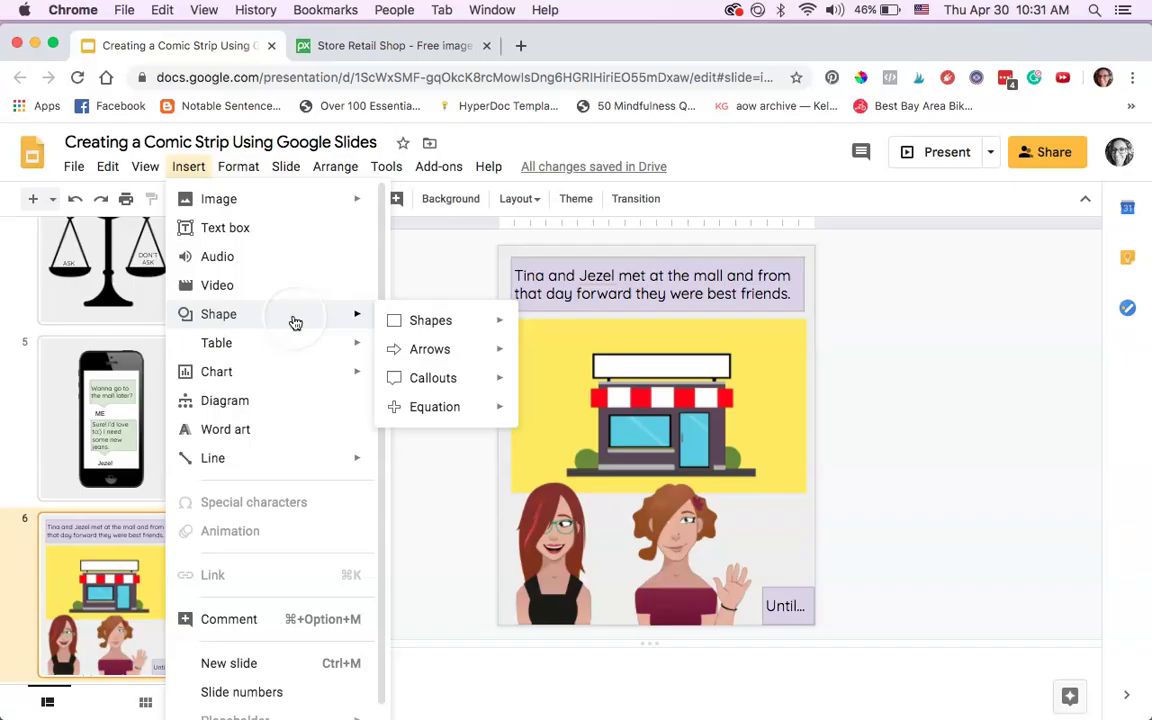
mouse_move(470, 327)
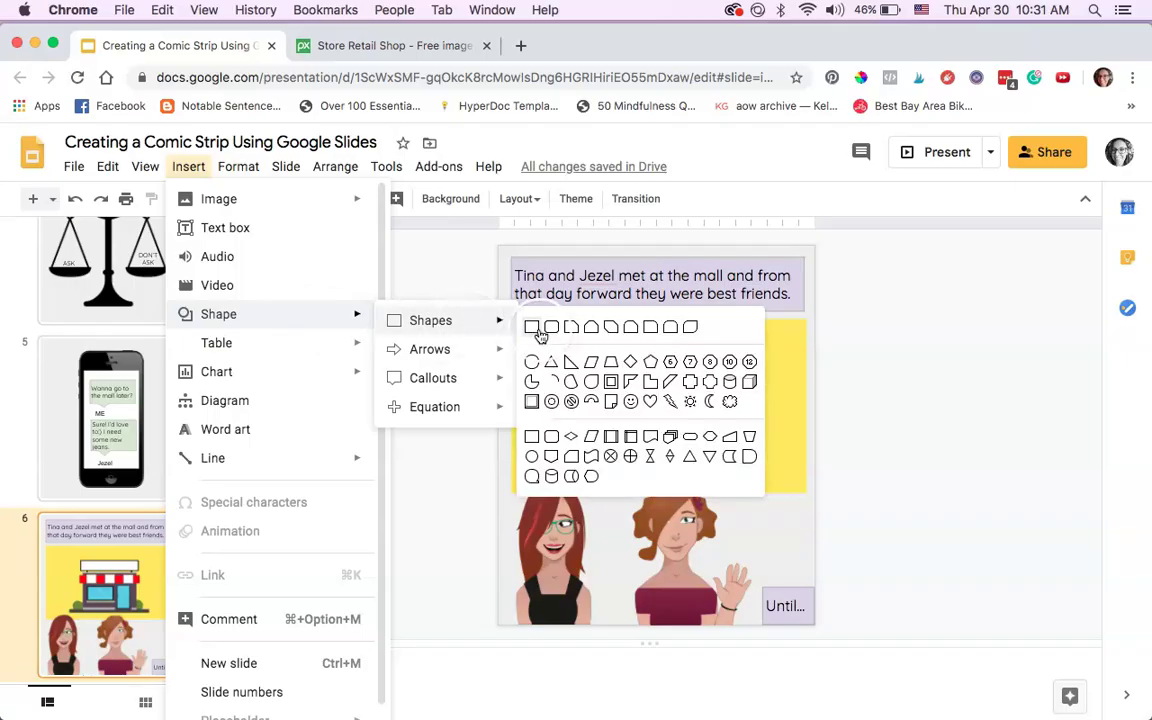
click(420, 258)
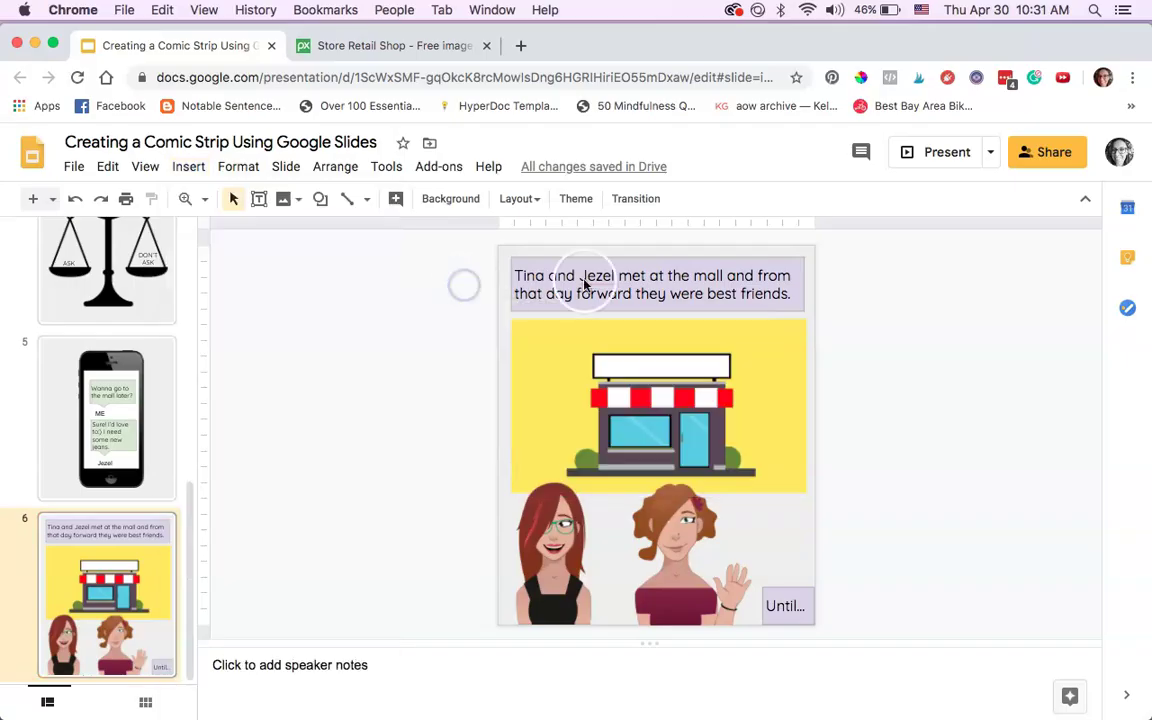
- Check the best-friends caption and the 'Until...' text box on slide 6 without changing them
click(632, 294)
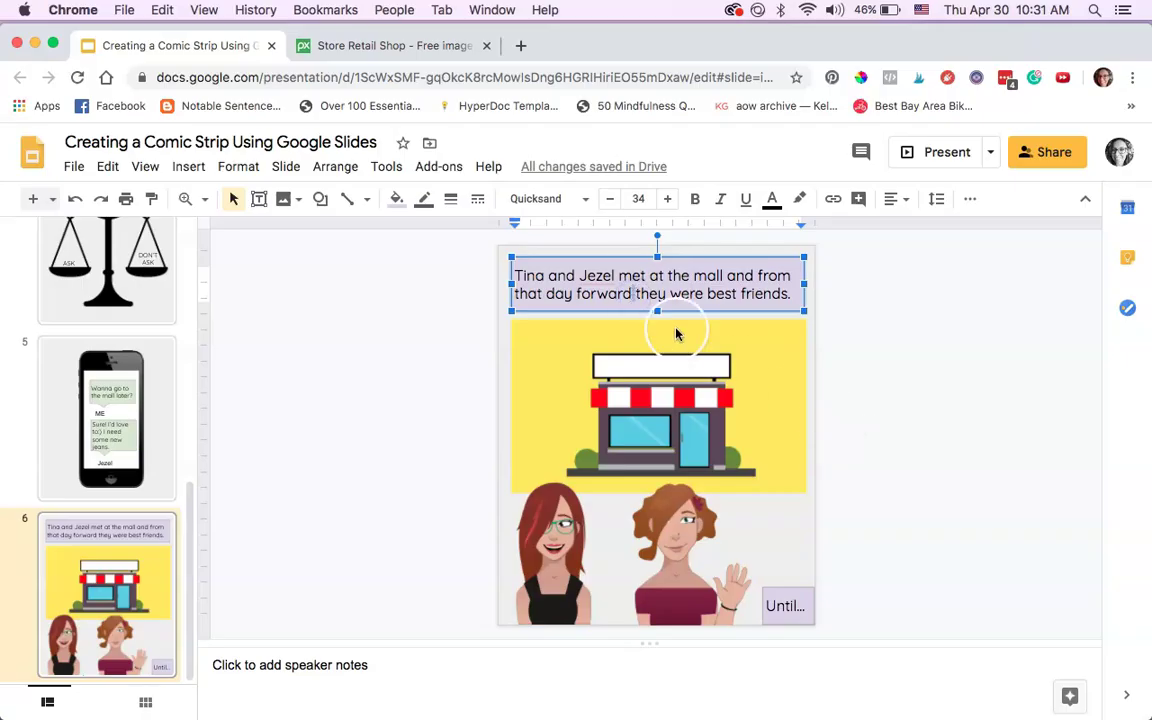
click(676, 318)
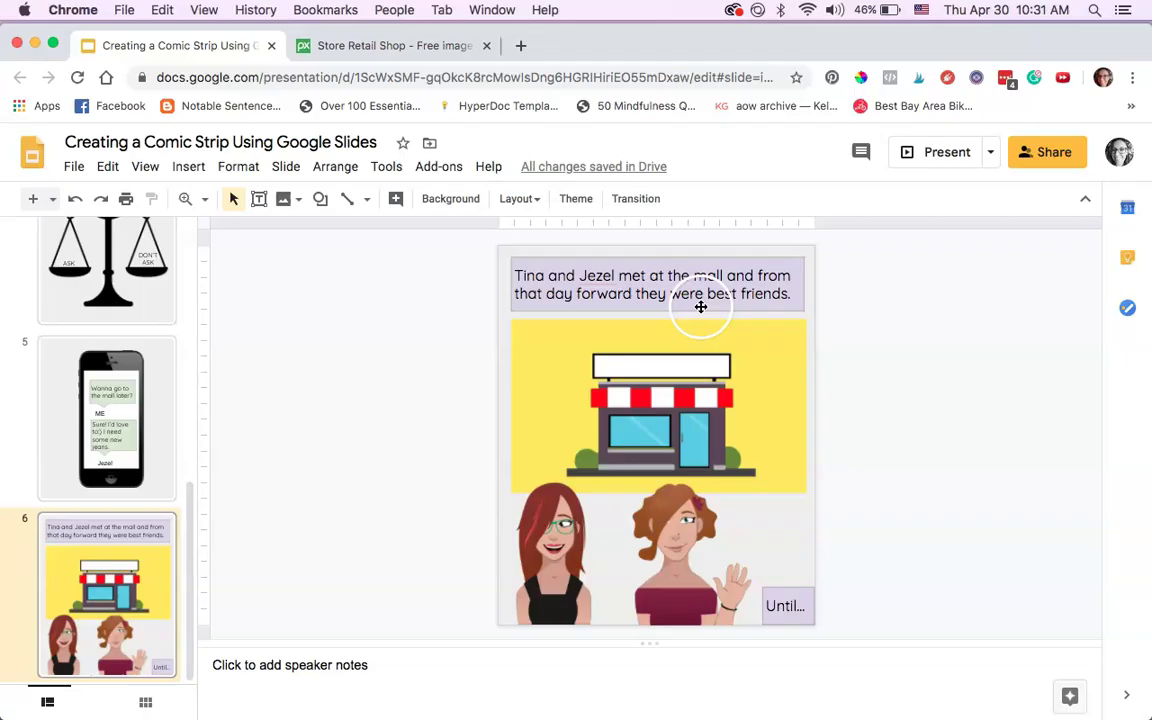
click(902, 467)
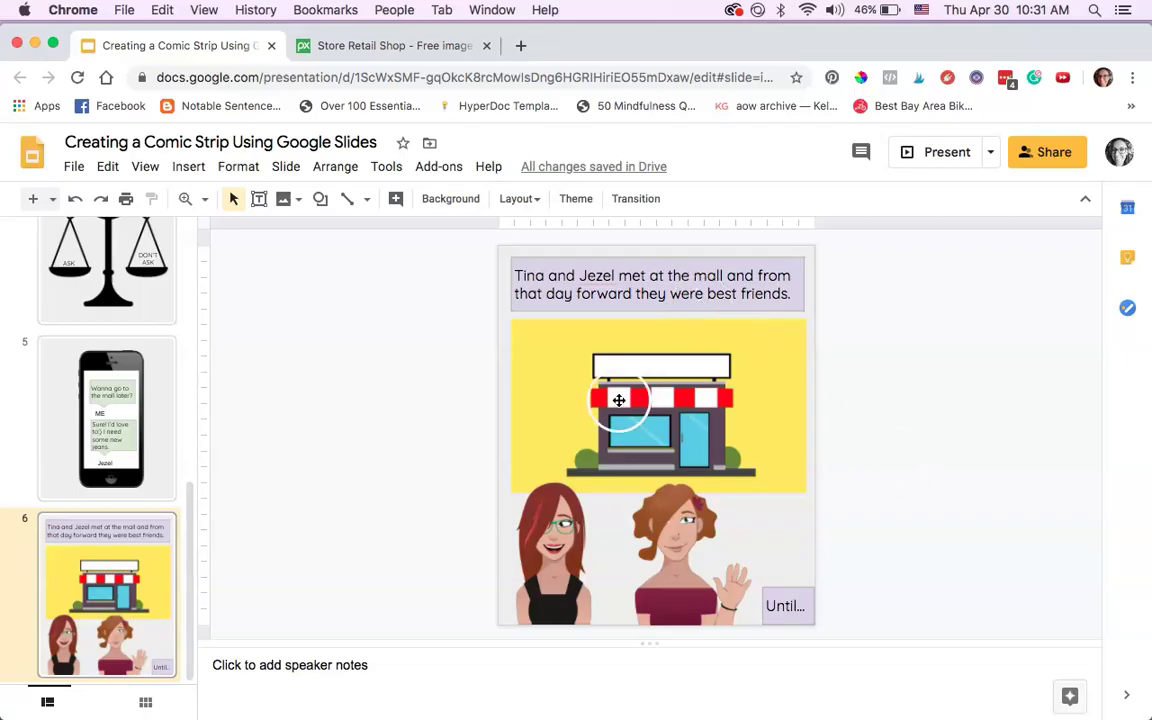
click(921, 456)
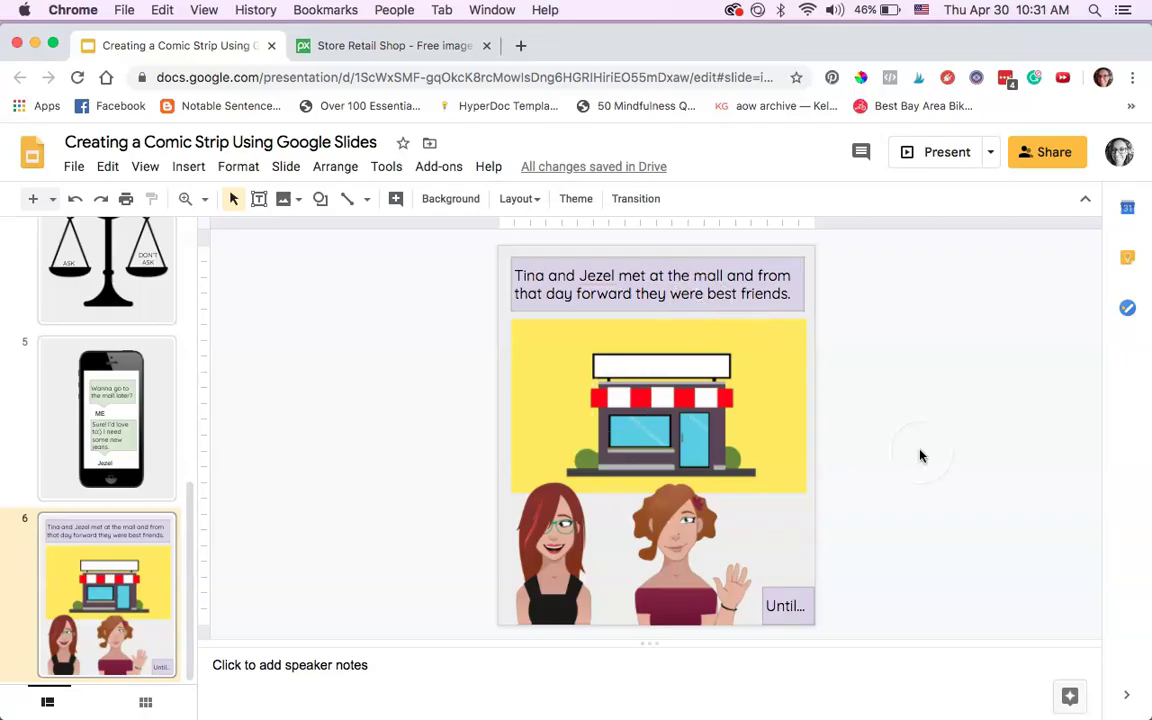
click(797, 590)
click(843, 623)
scroll(153, 447, up, 5)
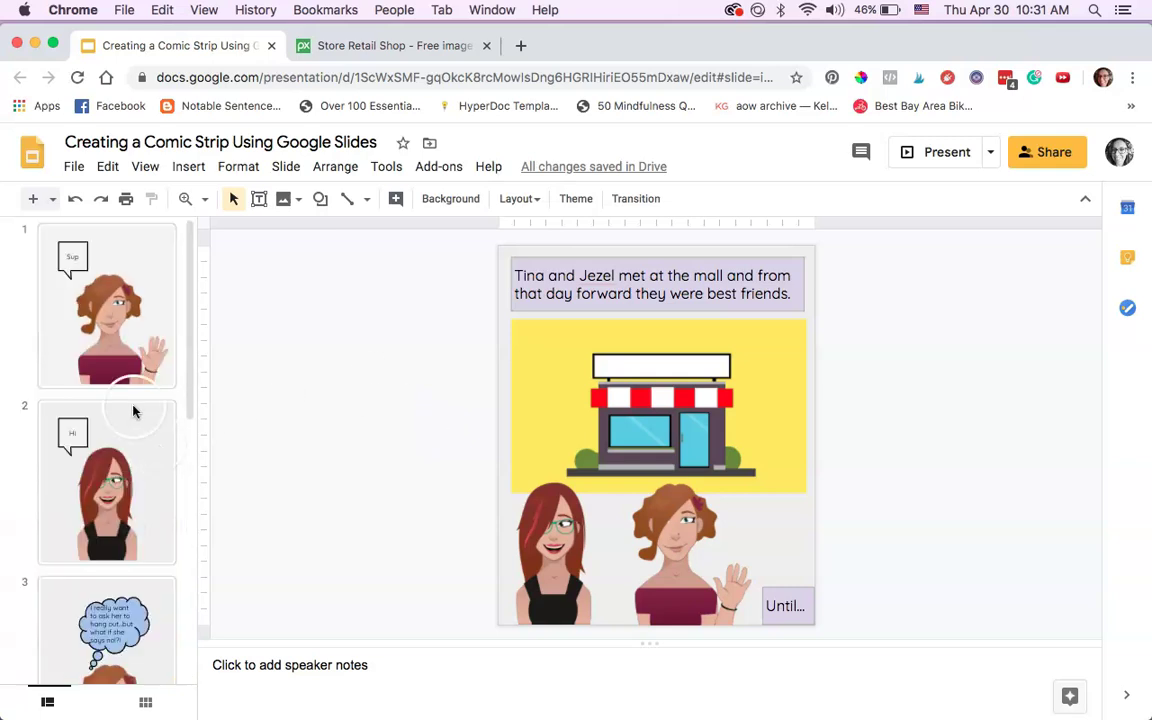
- Open the print preview with the Handout - 6 slides per page layout
click(74, 167)
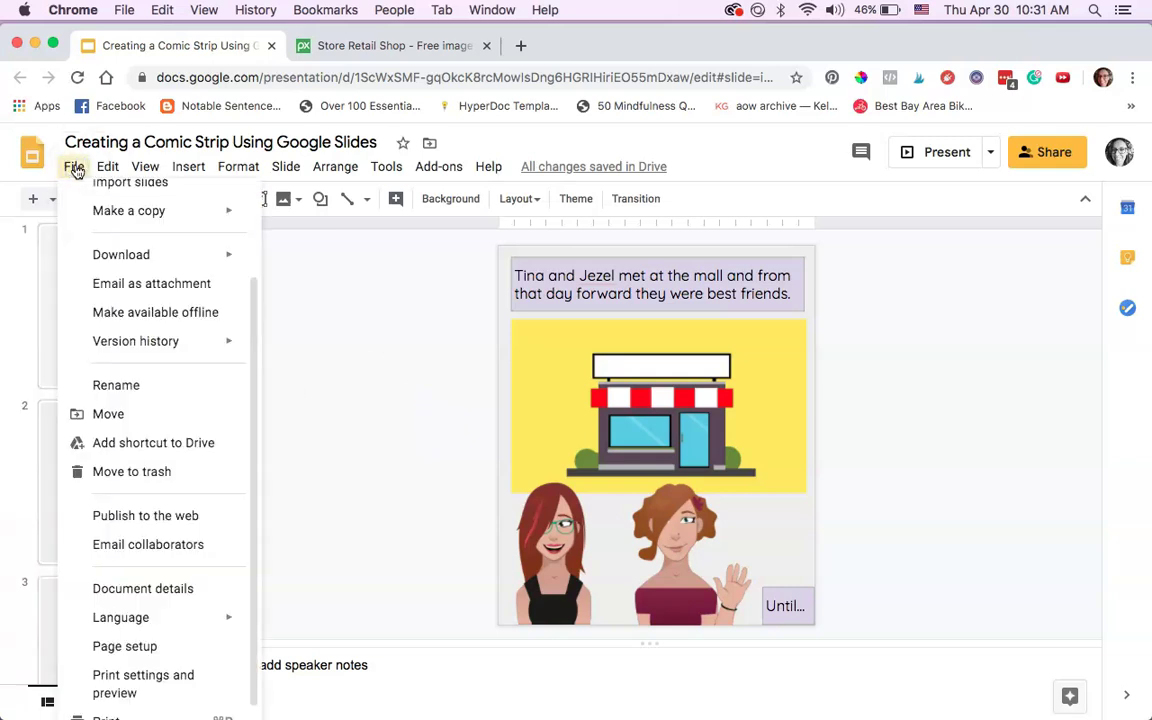
click(193, 677)
click(251, 205)
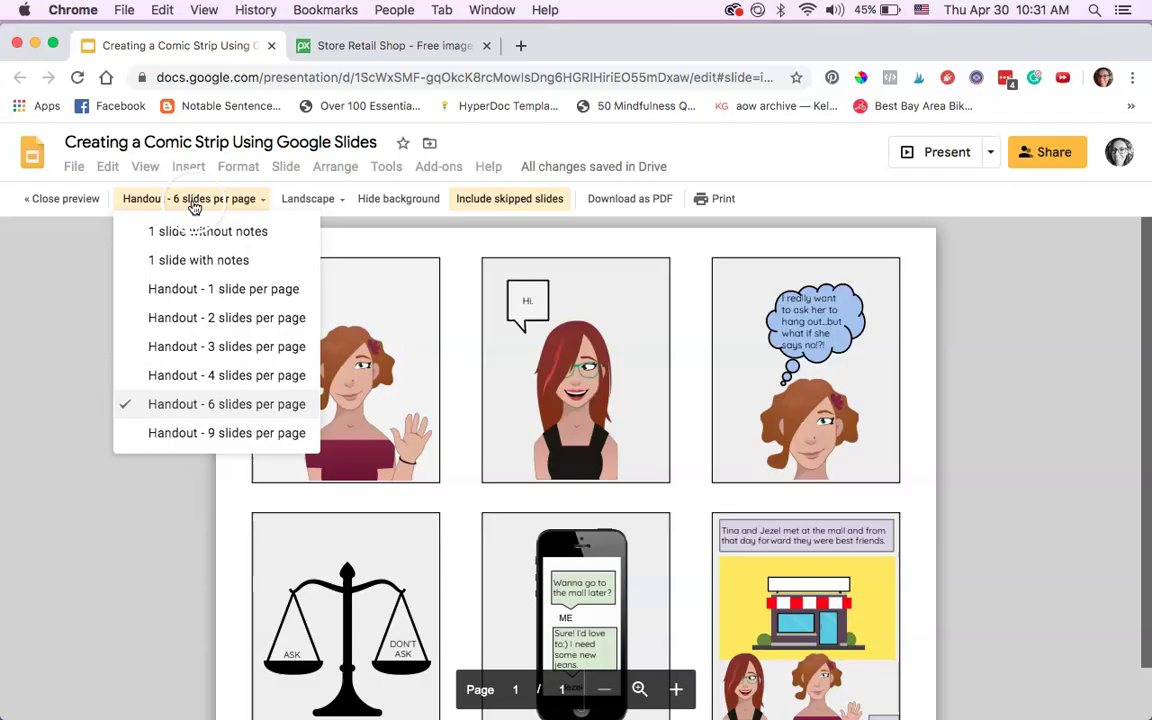
click(244, 404)
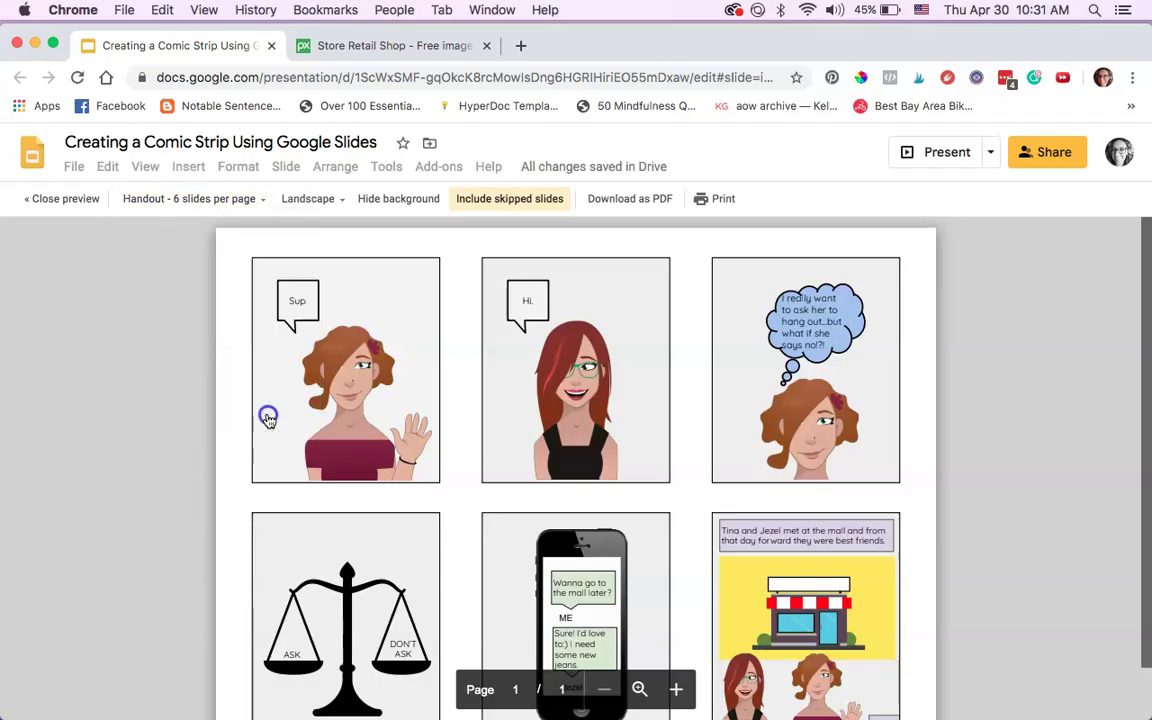
- Scroll through the handout preview showing all six comic panels
scroll(899, 490, down, 1)
scroll(899, 490, up, 1)
scroll(899, 490, down, 1)
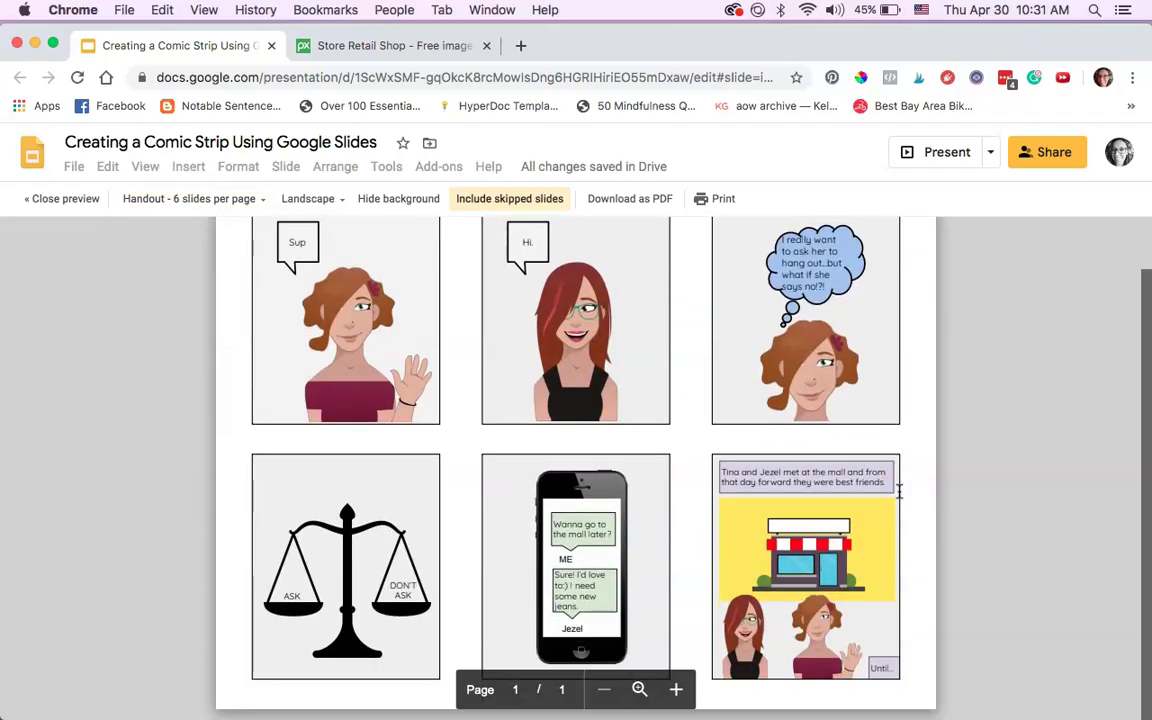
click(655, 213)
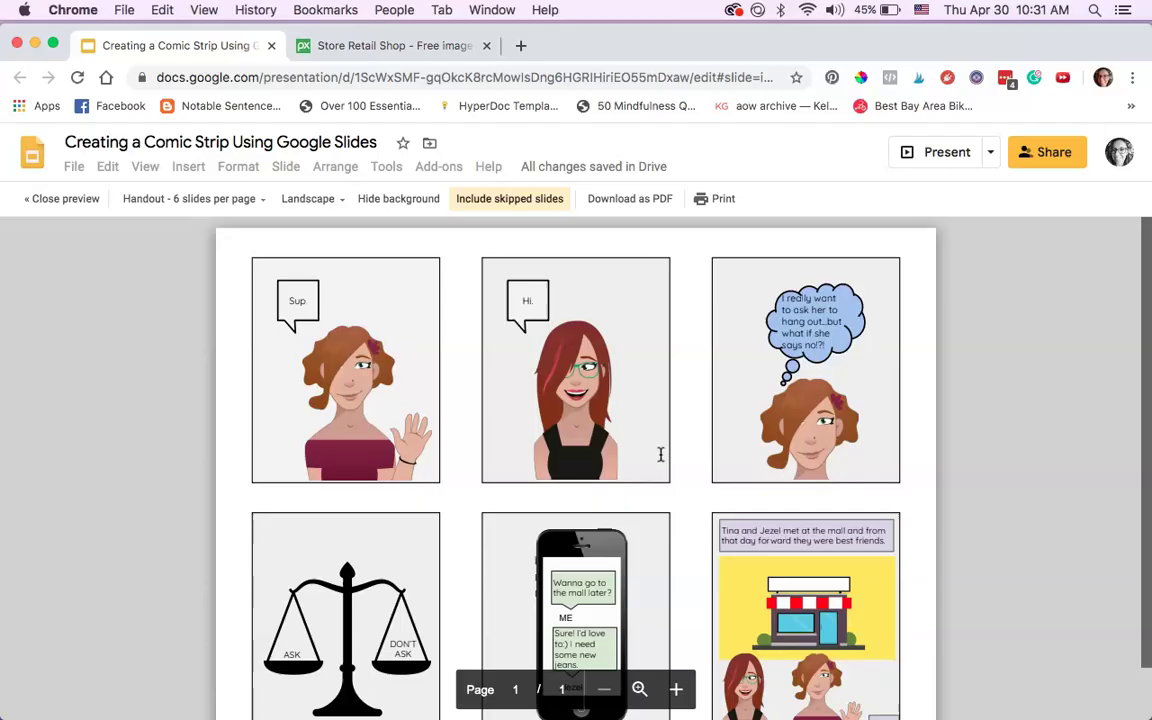
scroll(660, 455, down, 1)
click(904, 617)
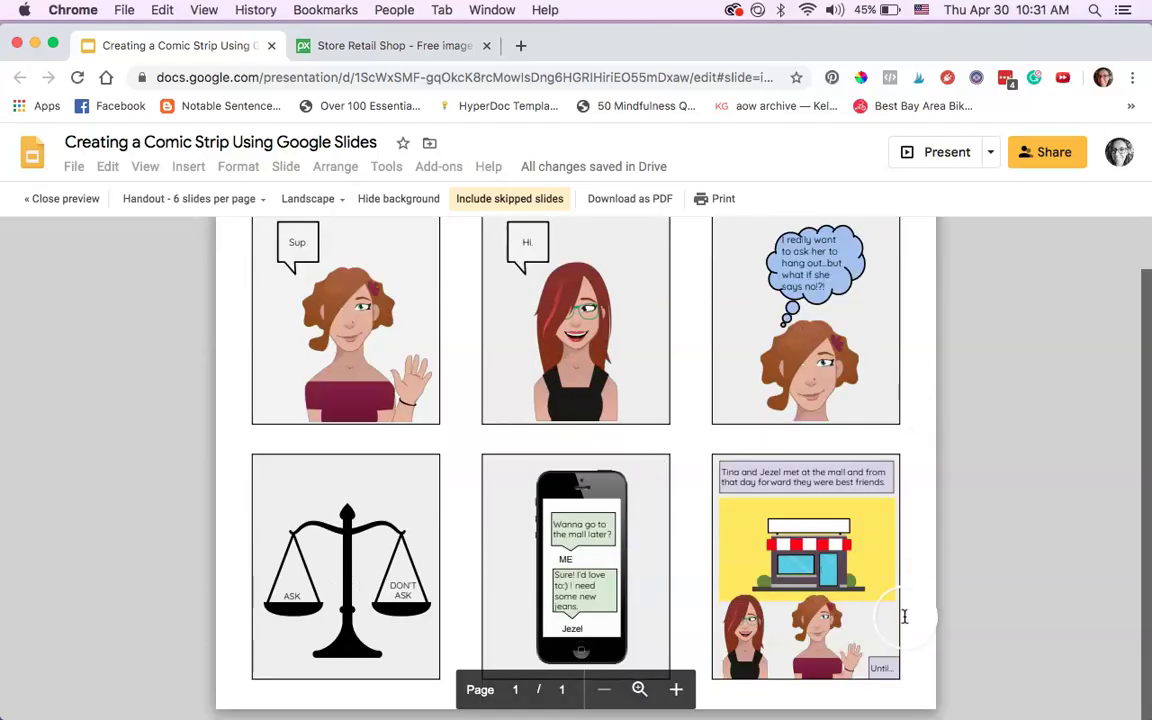
scroll(904, 617, up, 1)
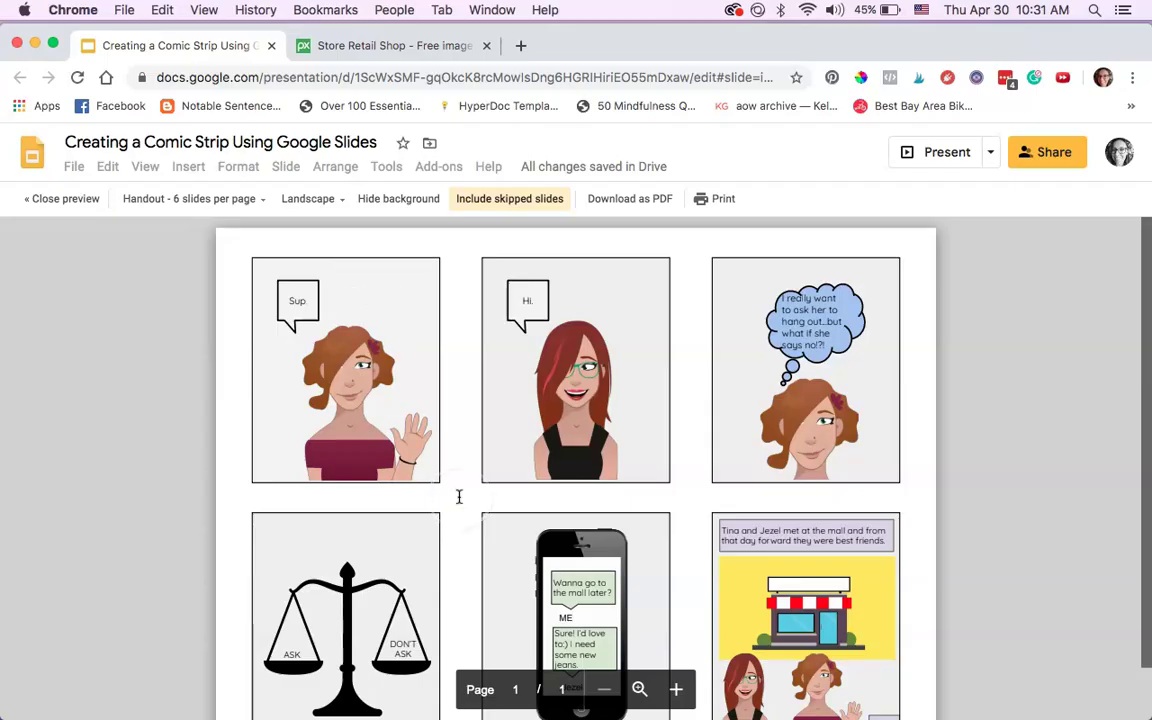
scroll(630, 507, down, 1)
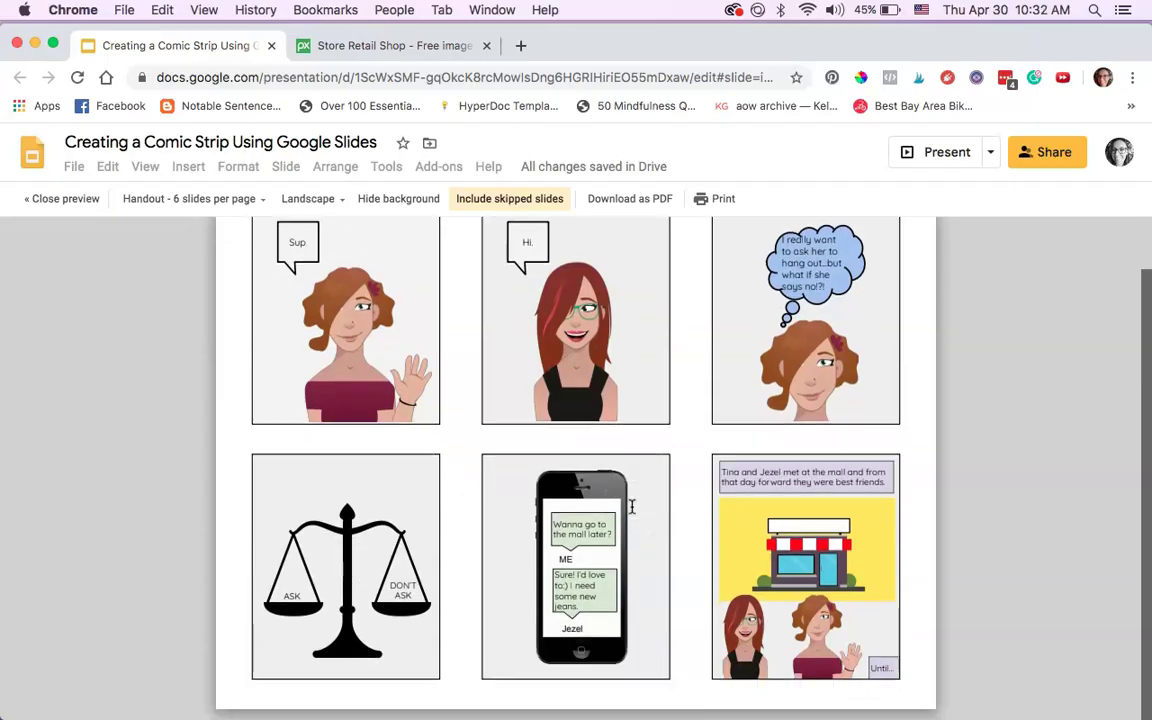